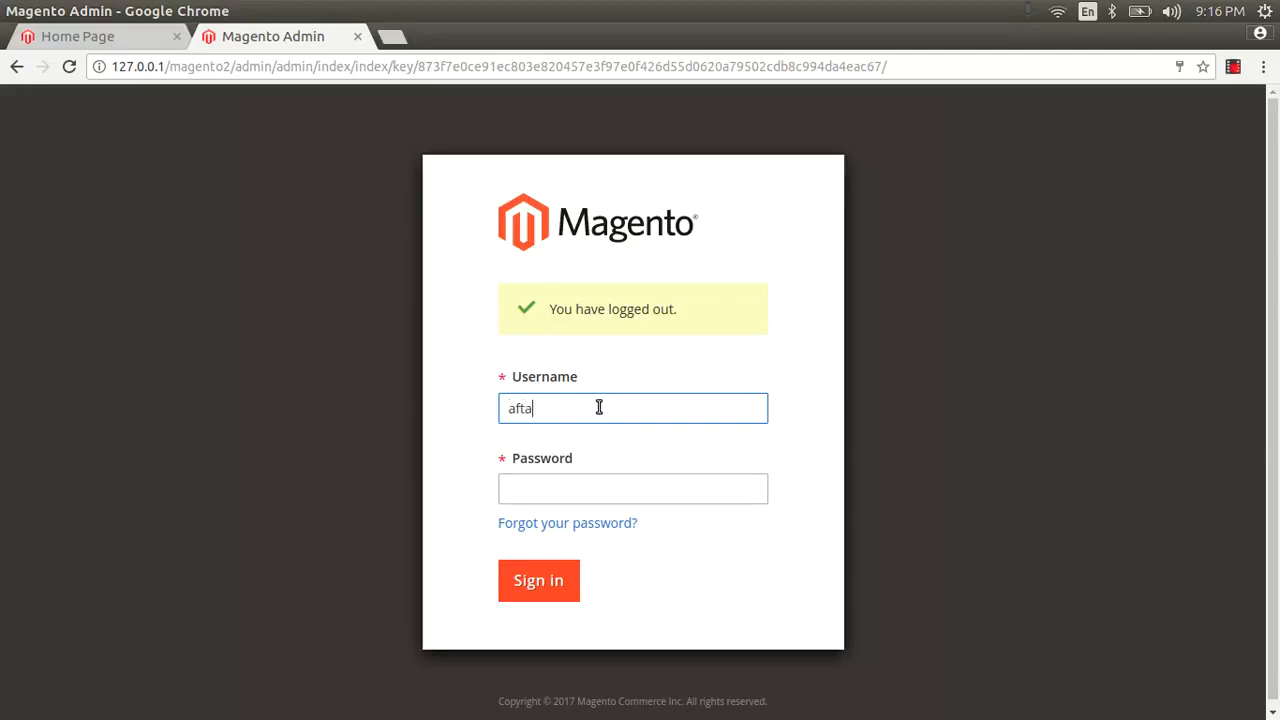
Step: Sign in to Magento Admin with the administrator username and password
{"action": "type", "text": "b"}
{"action": "key", "text": "Tab"}
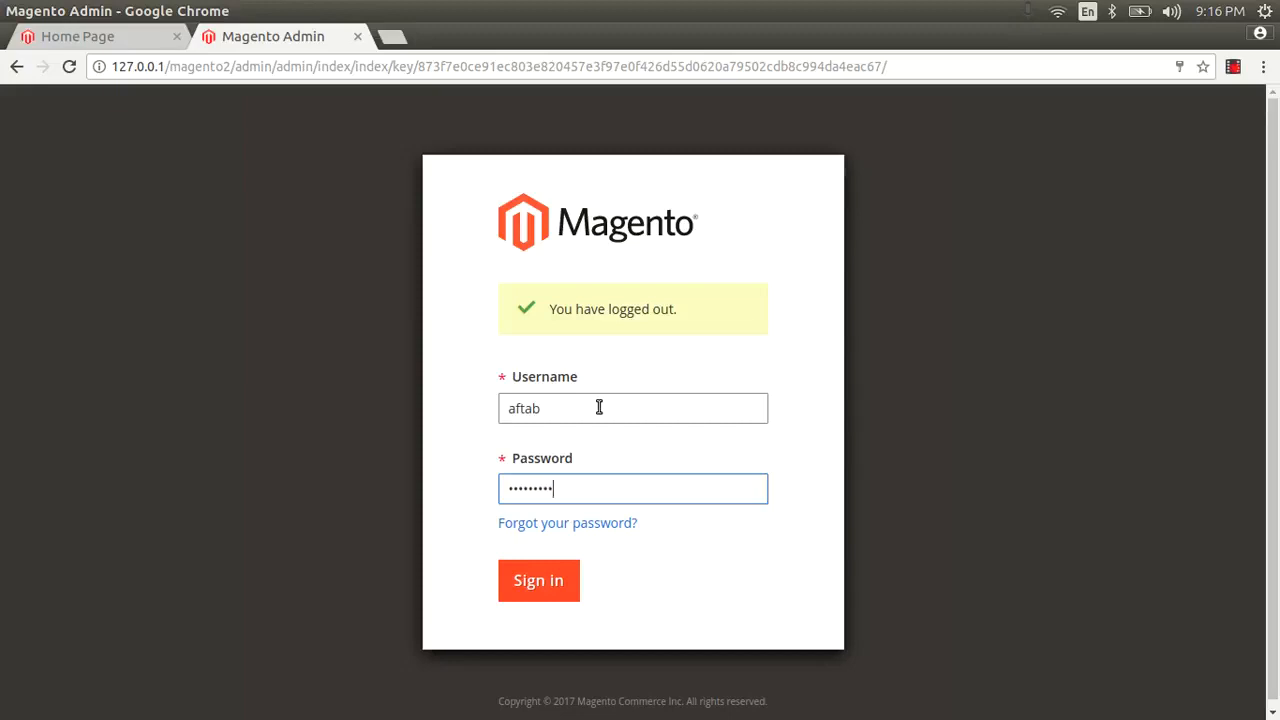
{"action": "key", "text": "Return"}
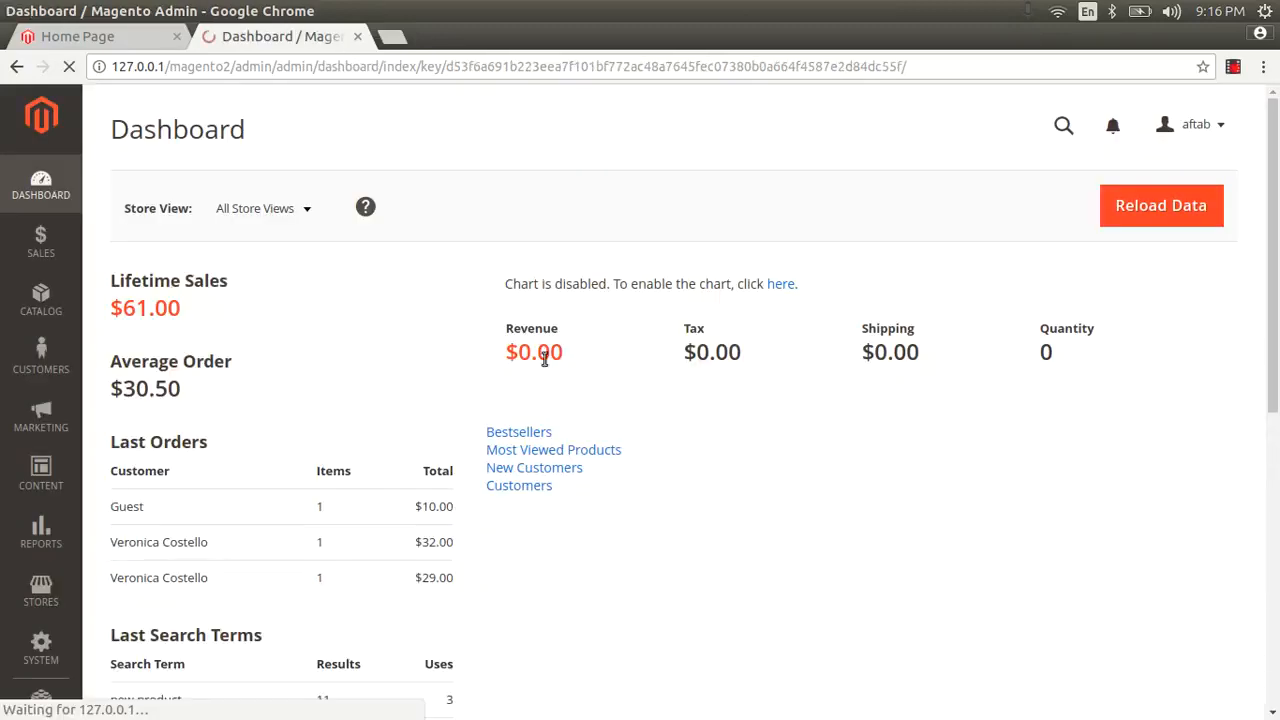
Step: Open System > Permissions > User Roles in a new browser tab and switch to it
{"action": "left_click", "coordinate": [43, 655]}
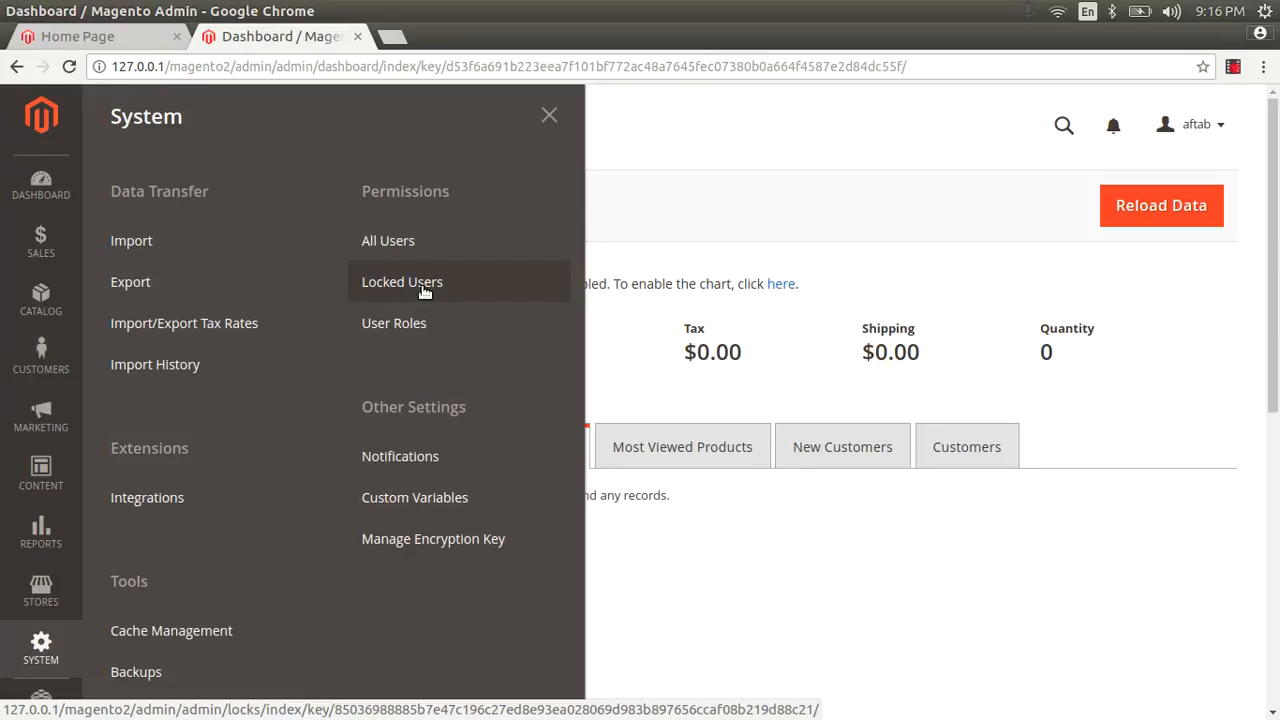
{"action": "right_click", "coordinate": [413, 336]}
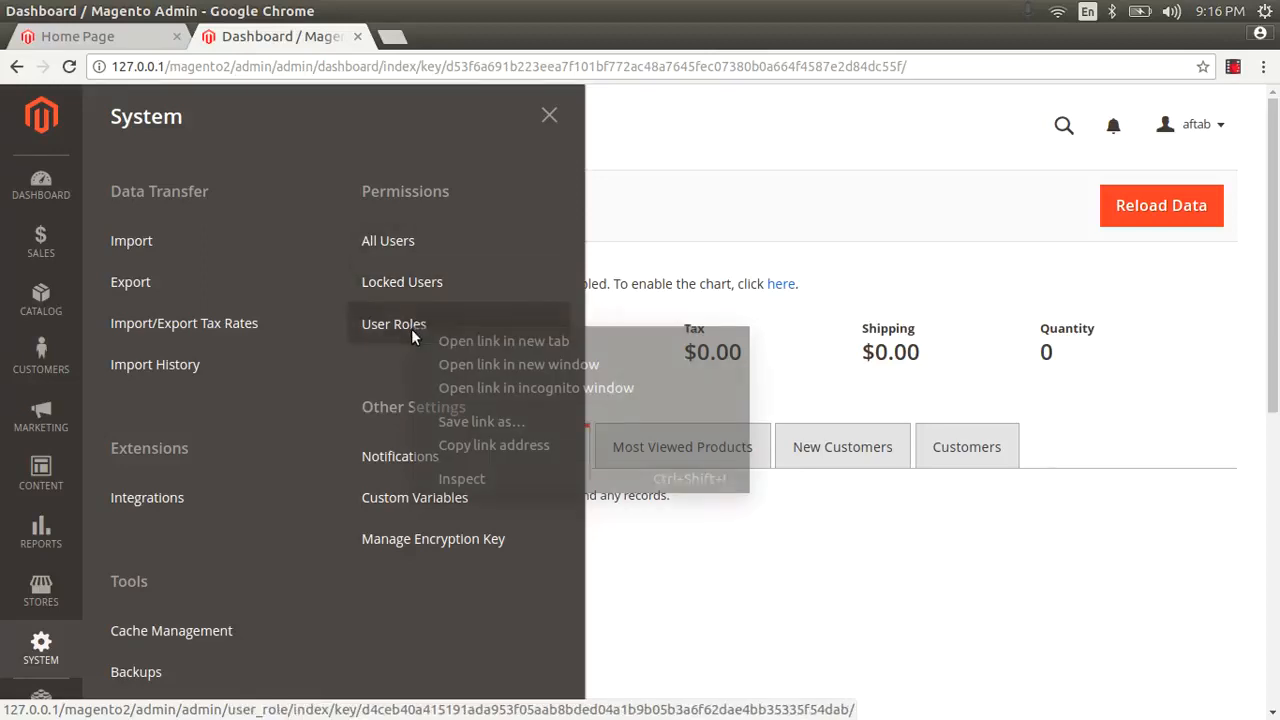
{"action": "left_click", "coordinate": [503, 341]}
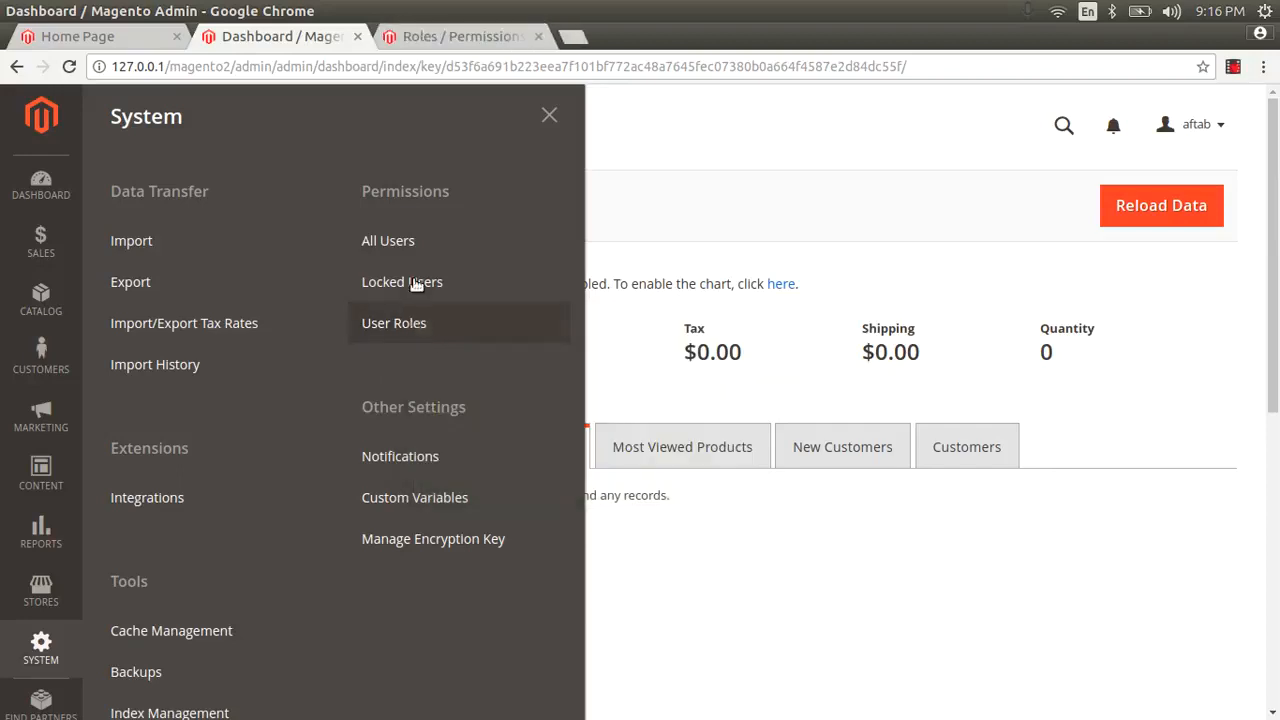
{"action": "left_click", "coordinate": [492, 38]}
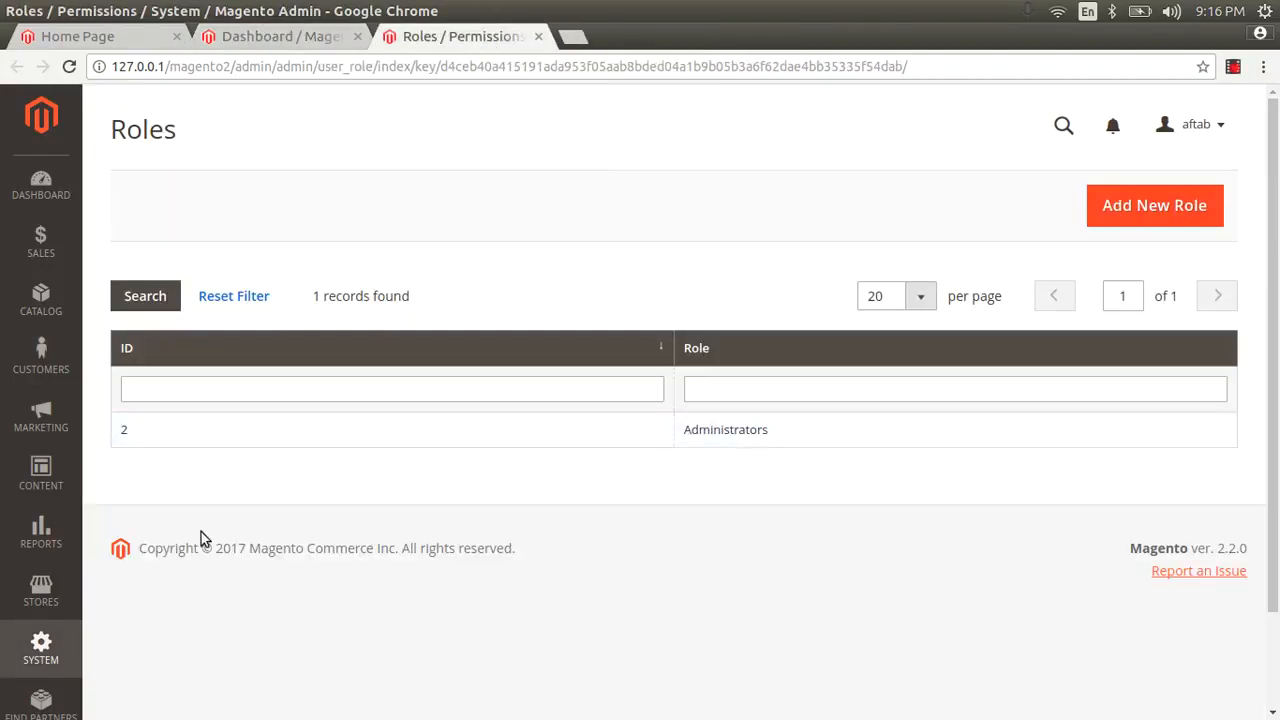
Step: Start a new role and set its role name to catalog-manager
{"action": "left_click", "coordinate": [1157, 218]}
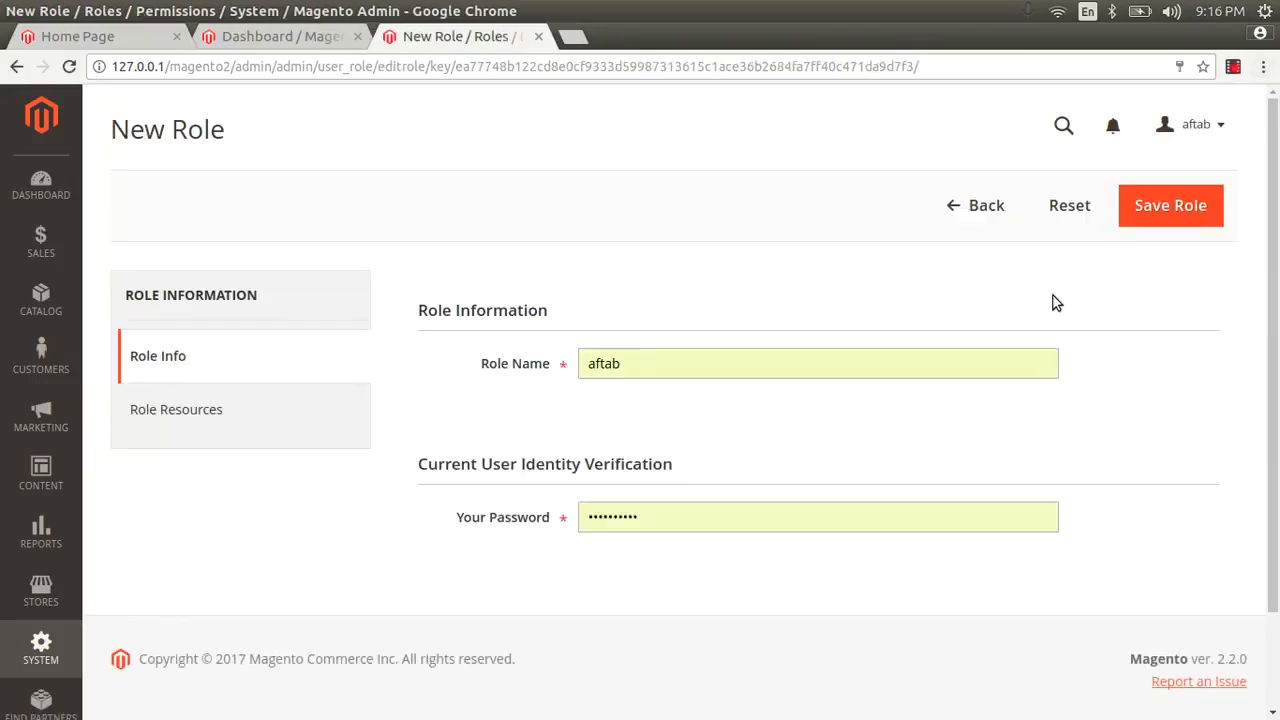
{"action": "left_click", "coordinate": [1000, 213]}
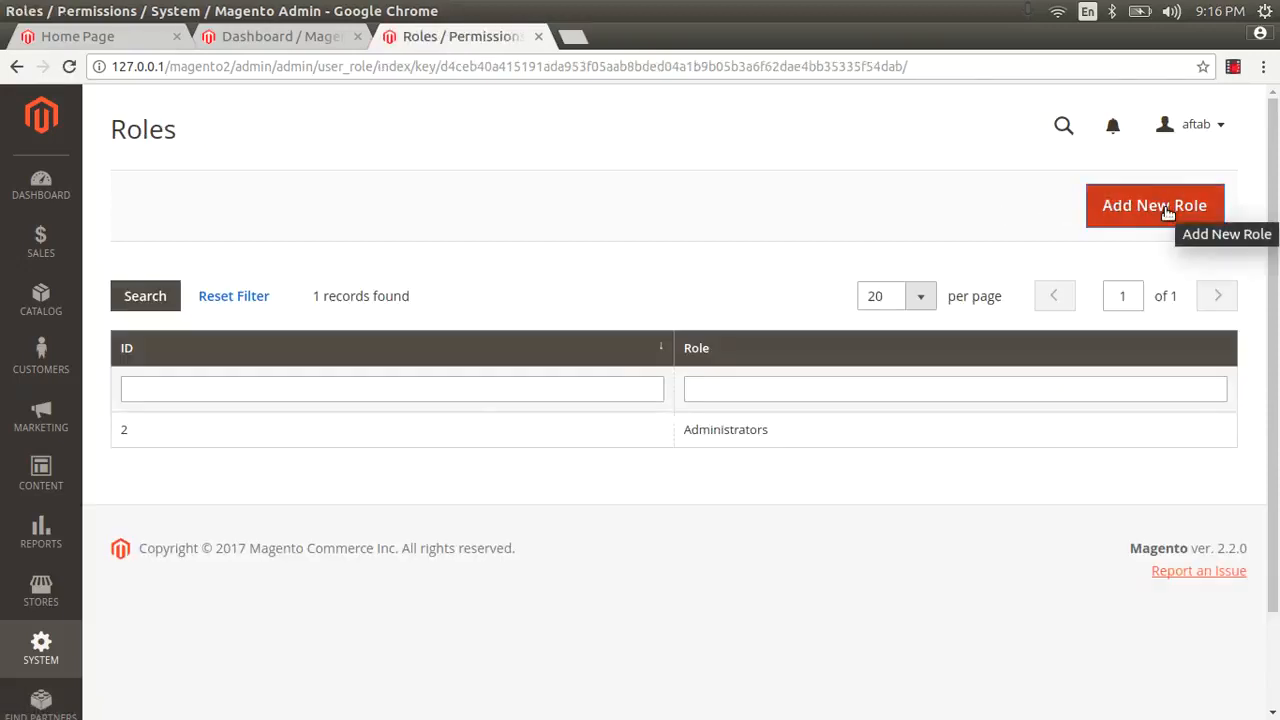
{"action": "left_click", "coordinate": [1163, 207]}
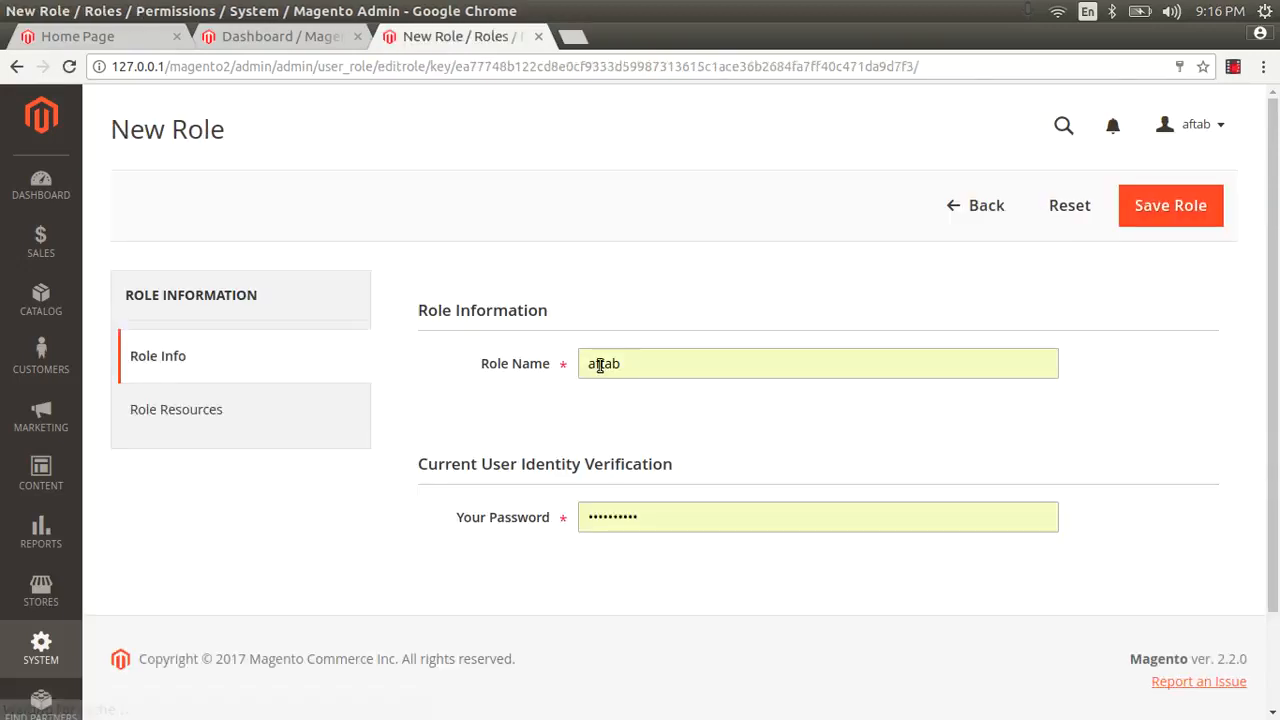
{"action": "double_click", "coordinate": [600, 365]}
{"action": "key", "text": "End"}
{"action": "type", "text": "ca"}
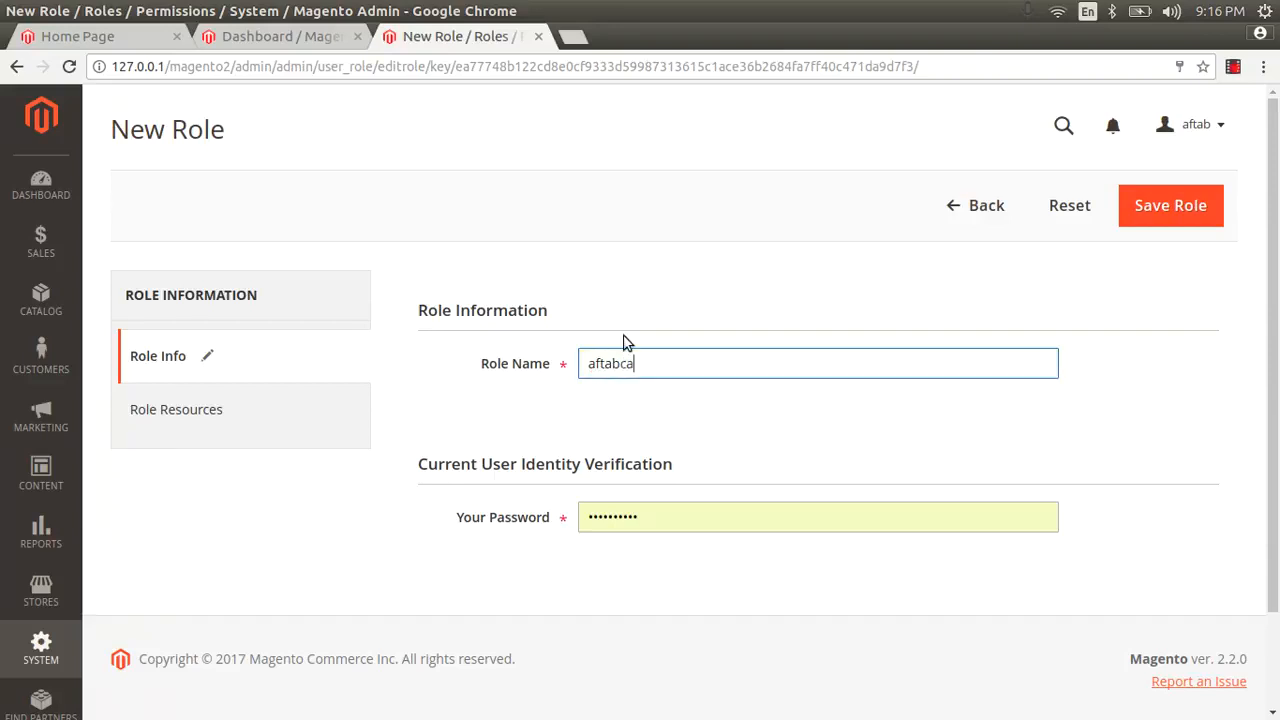
{"action": "type", "text": "ta"}
{"action": "key", "text": "ctrl+a"}
{"action": "type", "text": "cata"}
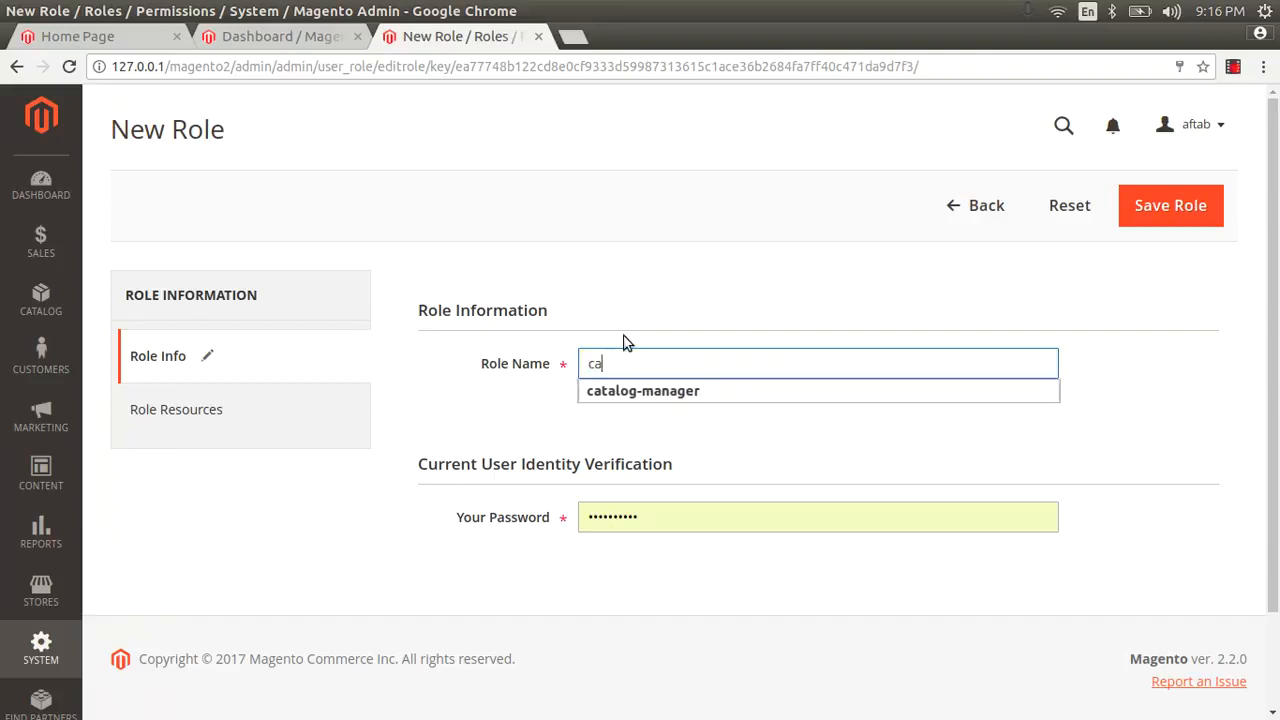
{"action": "key", "text": "Down"}
{"action": "key", "text": "Tab"}
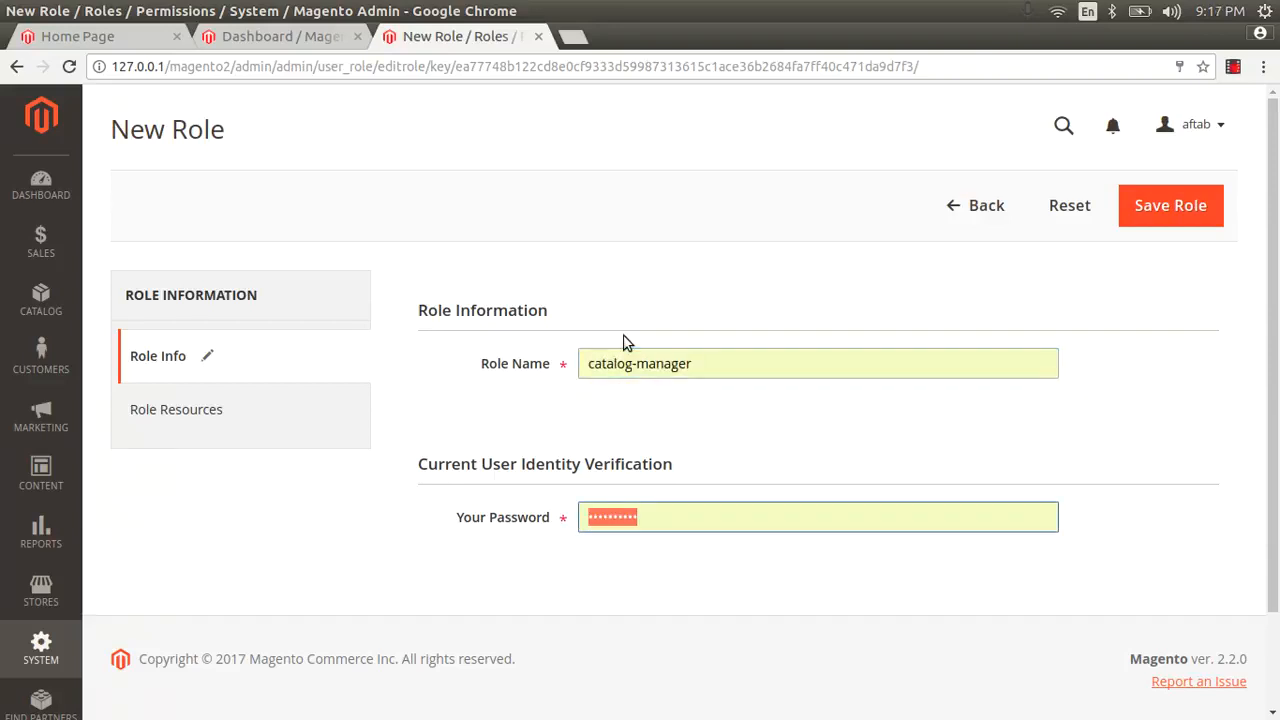
Step: Enter the current admin password in the Your Password verification field
{"action": "left_click", "coordinate": [620, 368]}
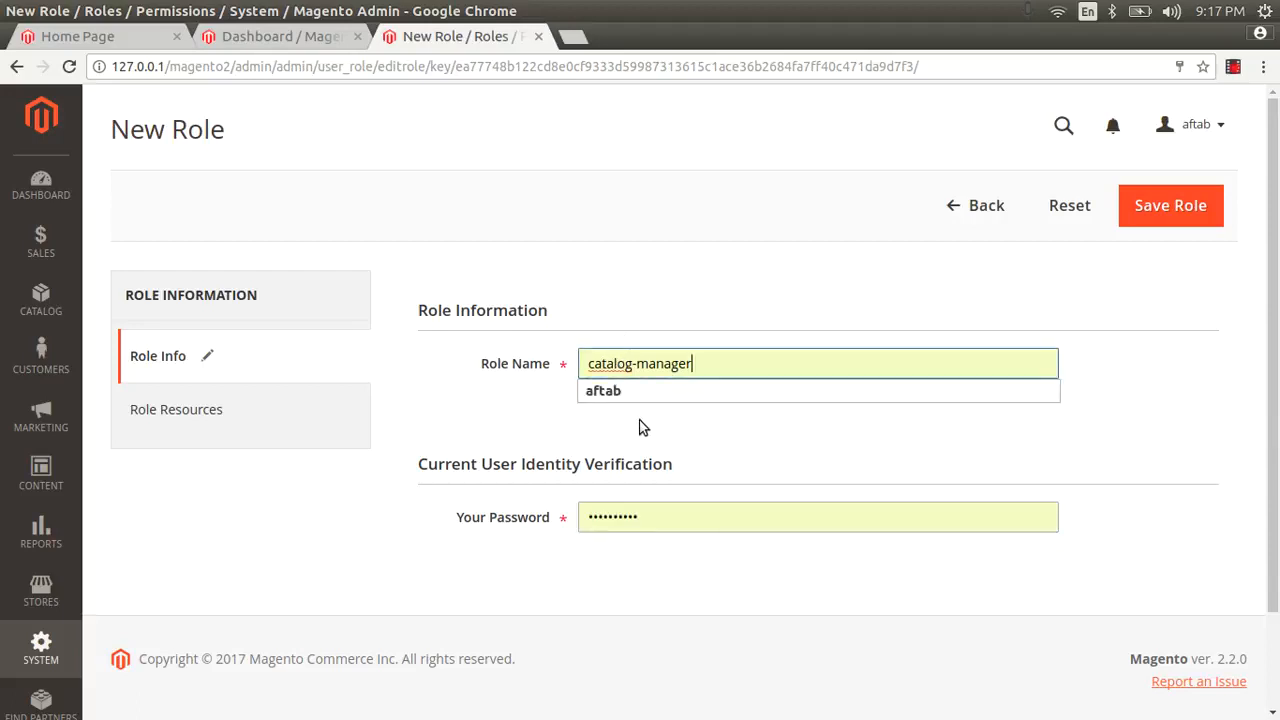
{"action": "left_click", "coordinate": [643, 427]}
{"action": "double_click", "coordinate": [651, 523]}
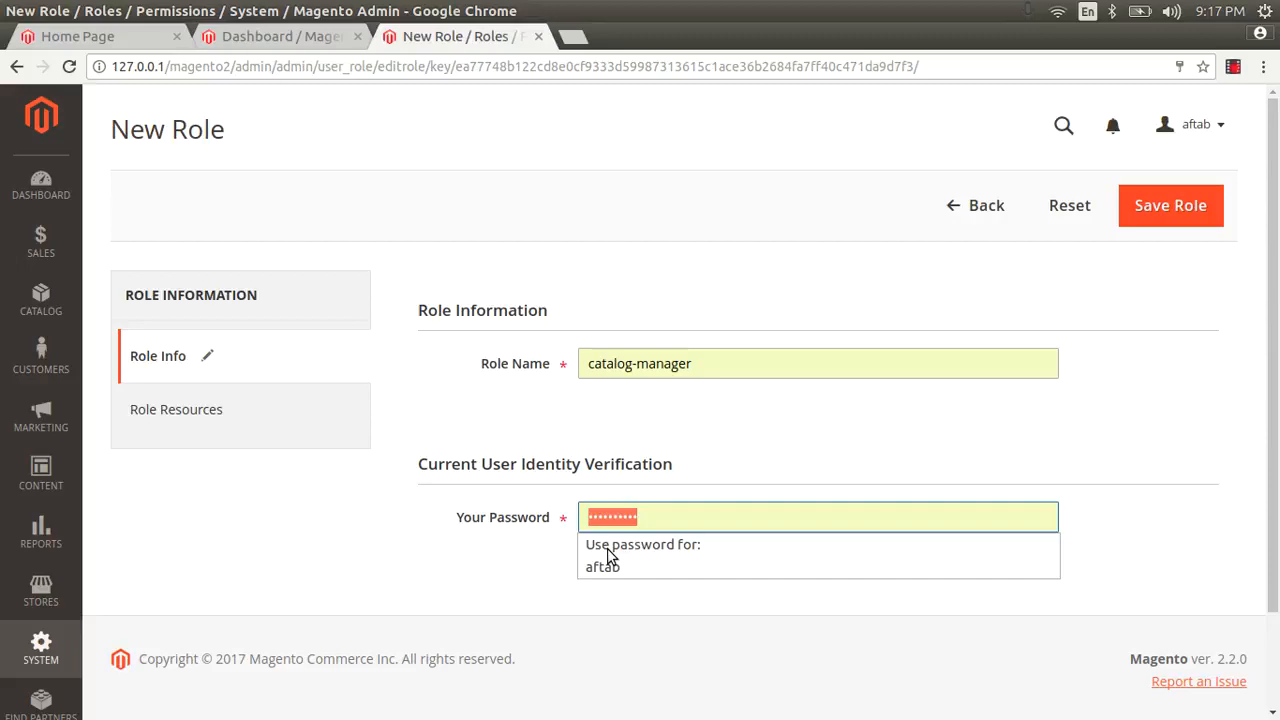
{"action": "type", "text": "adm"}
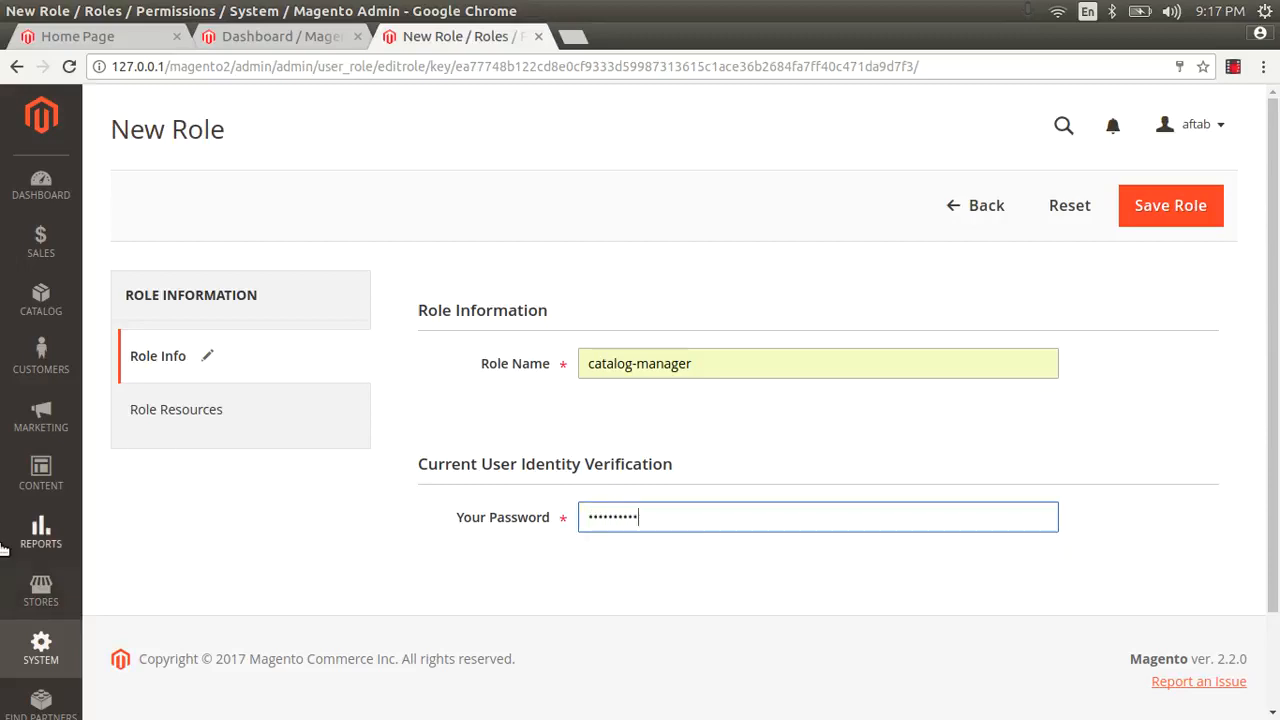
Step: Show the role's resource tree, collapsing Sales and scrolling down to Catalog
{"action": "left_click", "coordinate": [188, 412]}
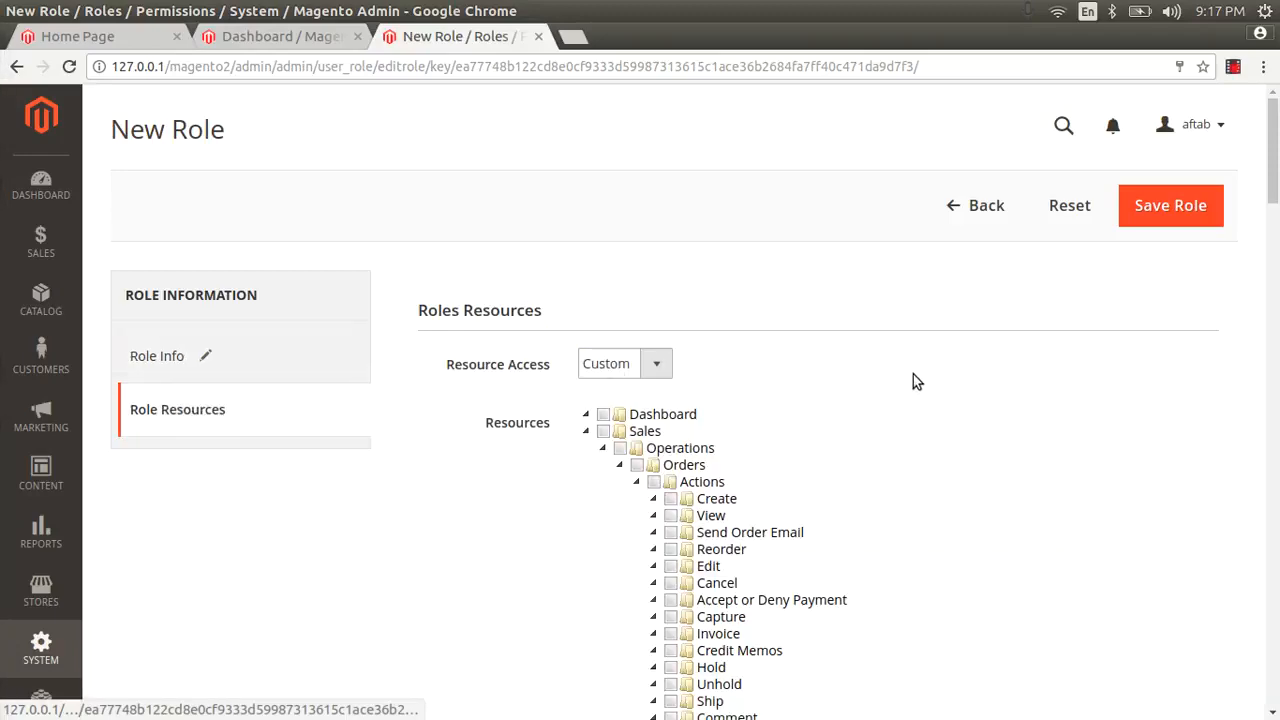
{"action": "left_click", "coordinate": [589, 433]}
{"action": "scroll", "coordinate": [620, 465], "scroll_direction": "down", "scroll_amount": 5}
{"action": "scroll", "coordinate": [625, 473], "scroll_direction": "down", "scroll_amount": 20}
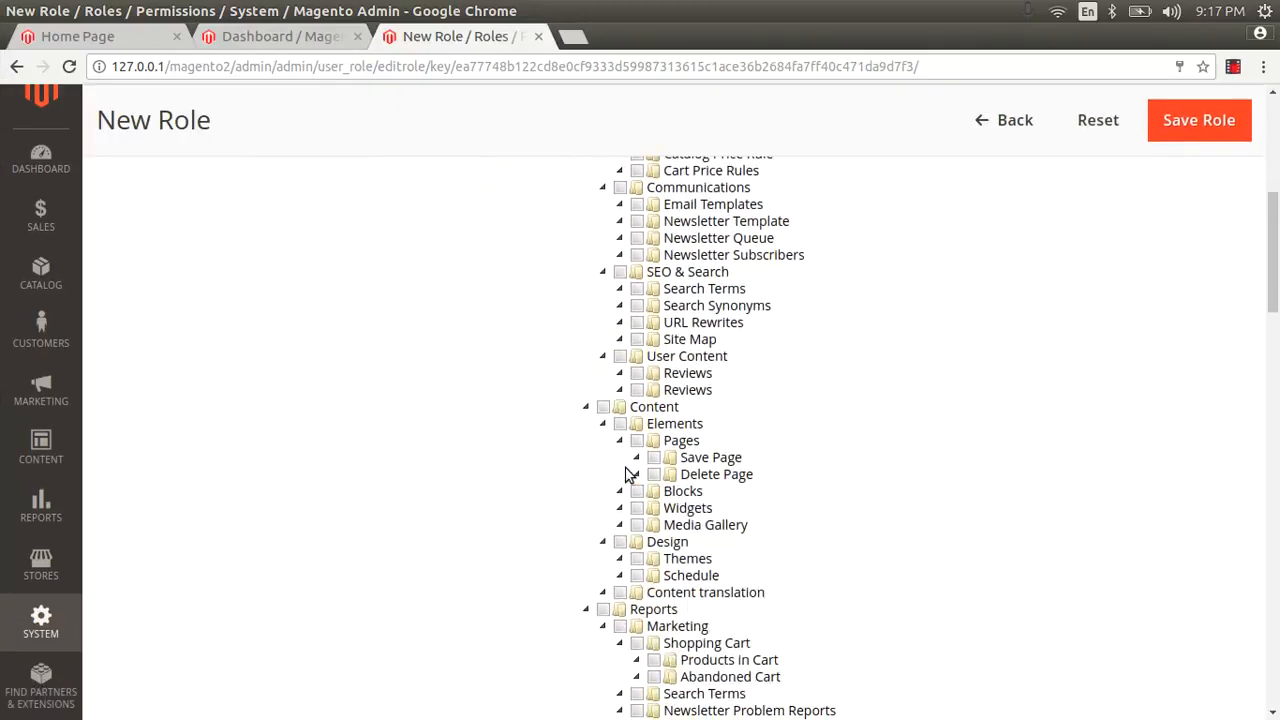
{"action": "scroll", "coordinate": [625, 473], "scroll_direction": "down", "scroll_amount": 20}
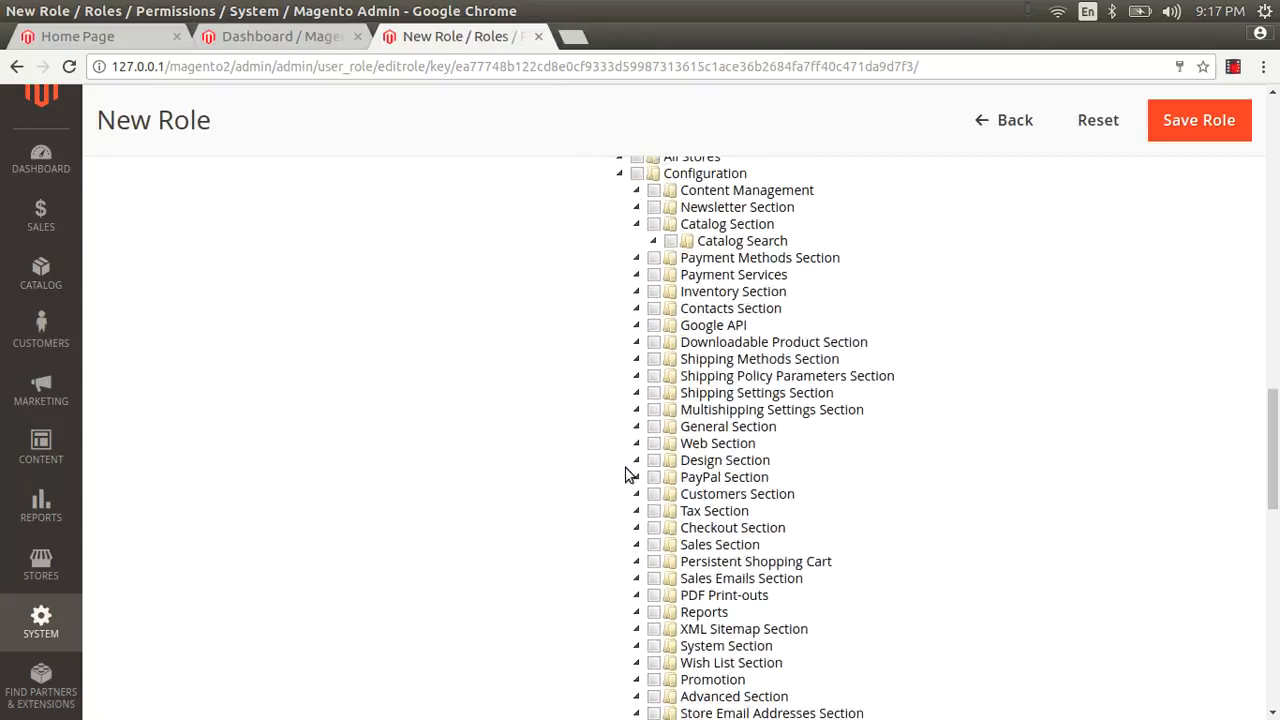
{"action": "scroll", "coordinate": [628, 474], "scroll_direction": "down", "scroll_amount": 3}
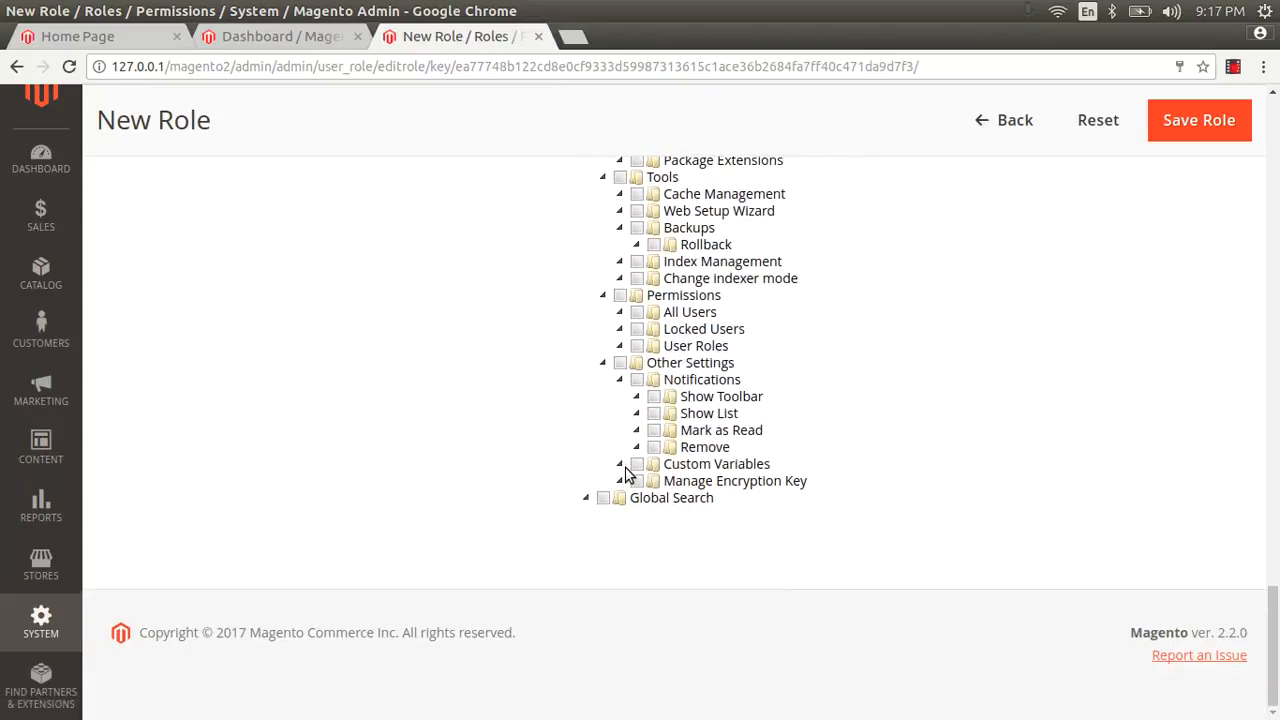
{"action": "scroll", "coordinate": [693, 400], "scroll_direction": "up", "scroll_amount": 5}
{"action": "scroll", "coordinate": [693, 400], "scroll_direction": "up", "scroll_amount": 20}
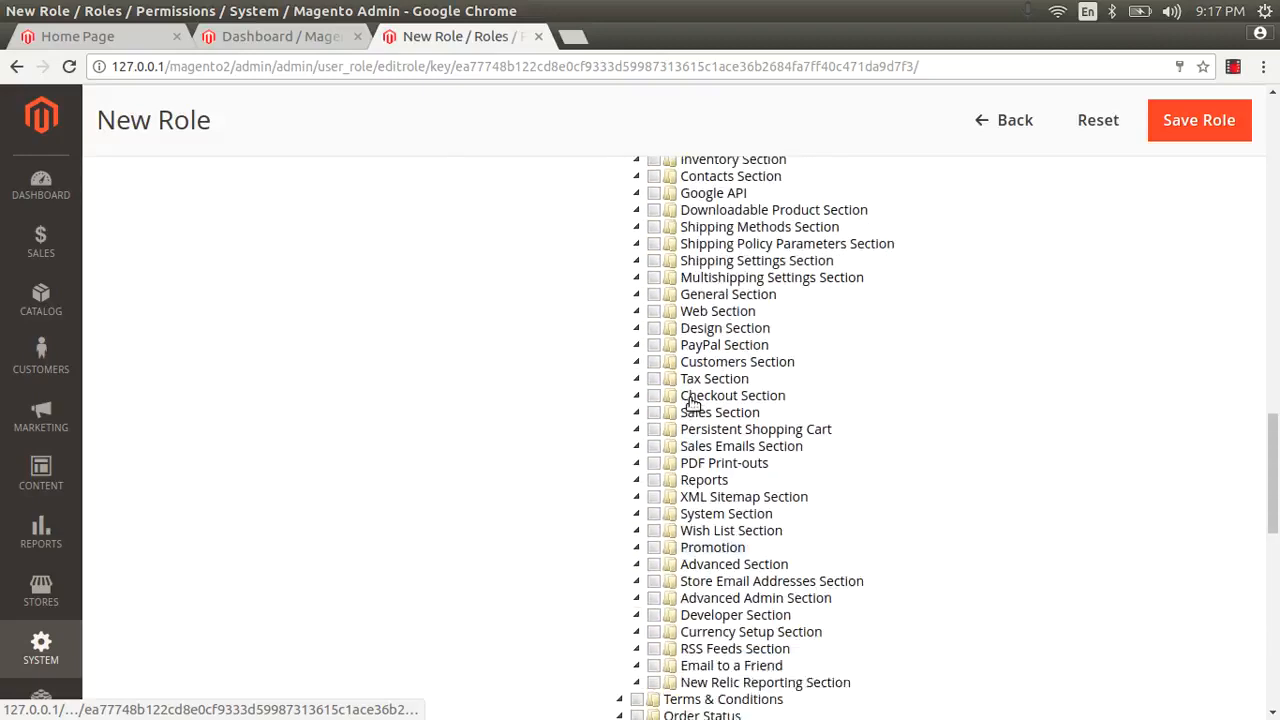
{"action": "scroll", "coordinate": [690, 402], "scroll_direction": "down", "scroll_amount": 16}
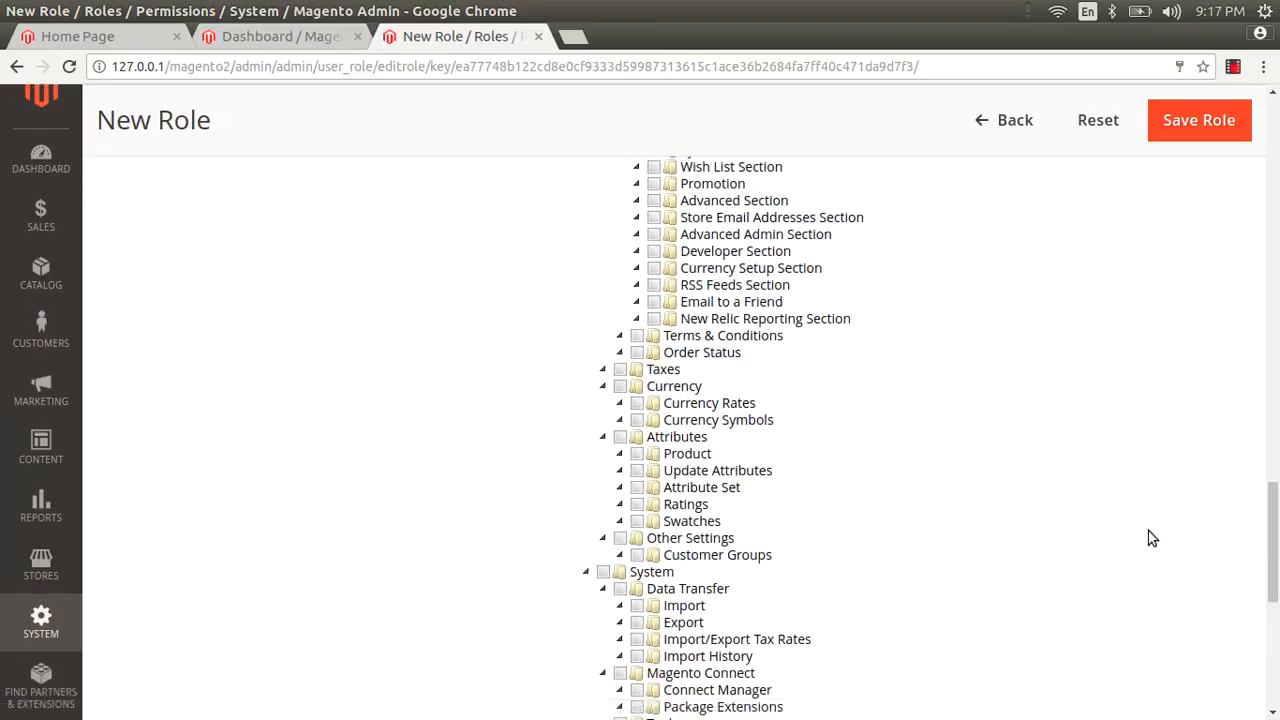
{"action": "scroll", "coordinate": [1151, 534], "scroll_direction": "down", "scroll_amount": 1}
{"action": "left_click_drag", "start_coordinate": [1272, 540], "coordinate": [1263, 133]}
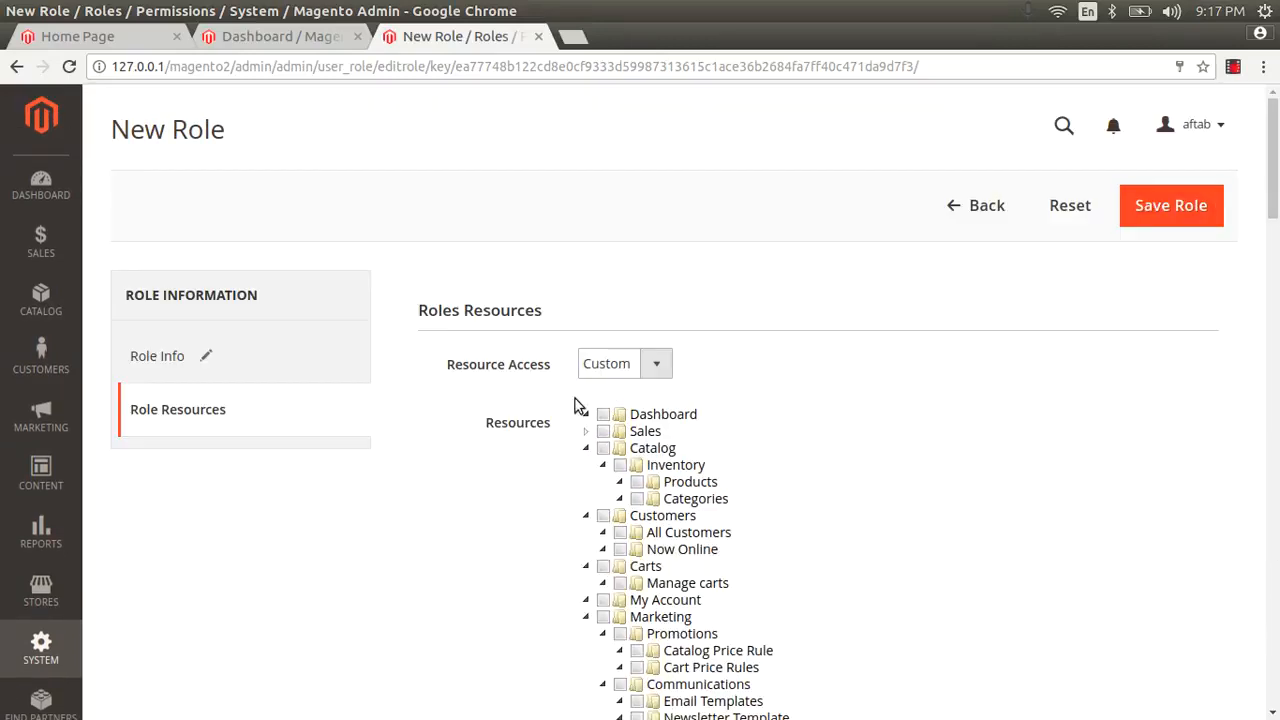
Step: Grant access to the whole Catalog branch and save the catalog-manager role
{"action": "left_click", "coordinate": [600, 449]}
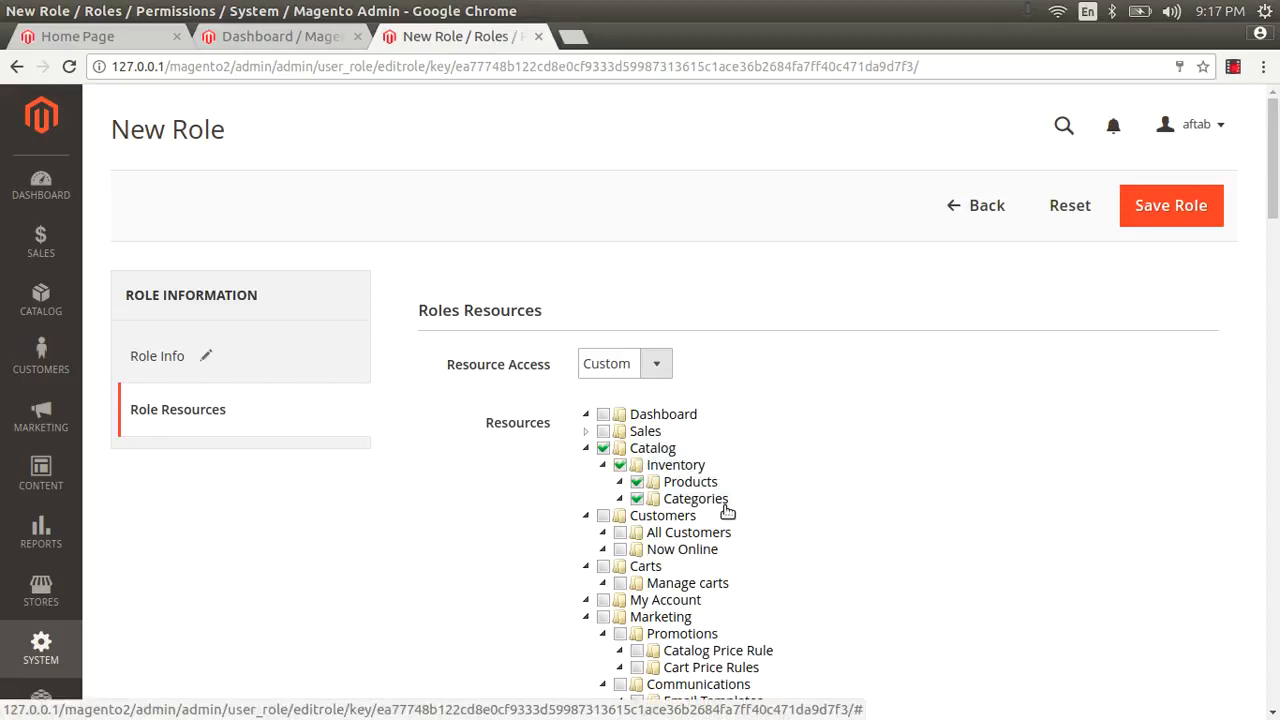
{"action": "left_click", "coordinate": [170, 362]}
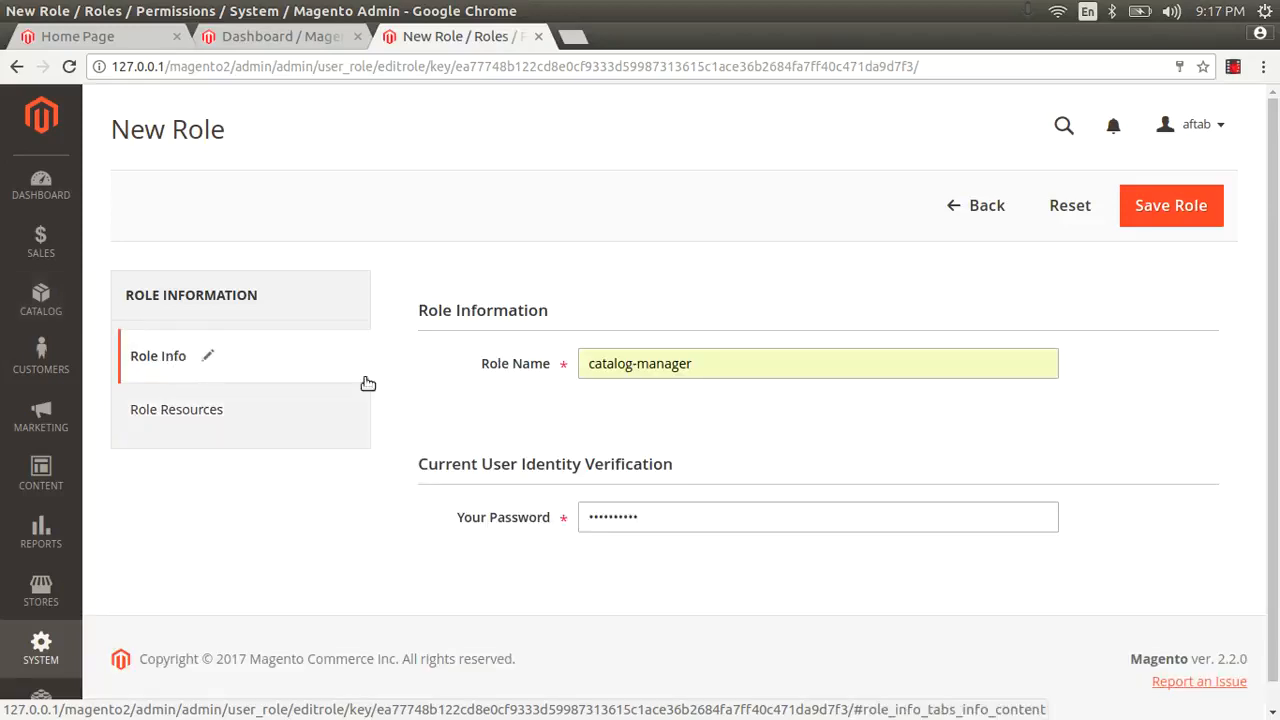
{"action": "left_click", "coordinate": [1169, 207]}
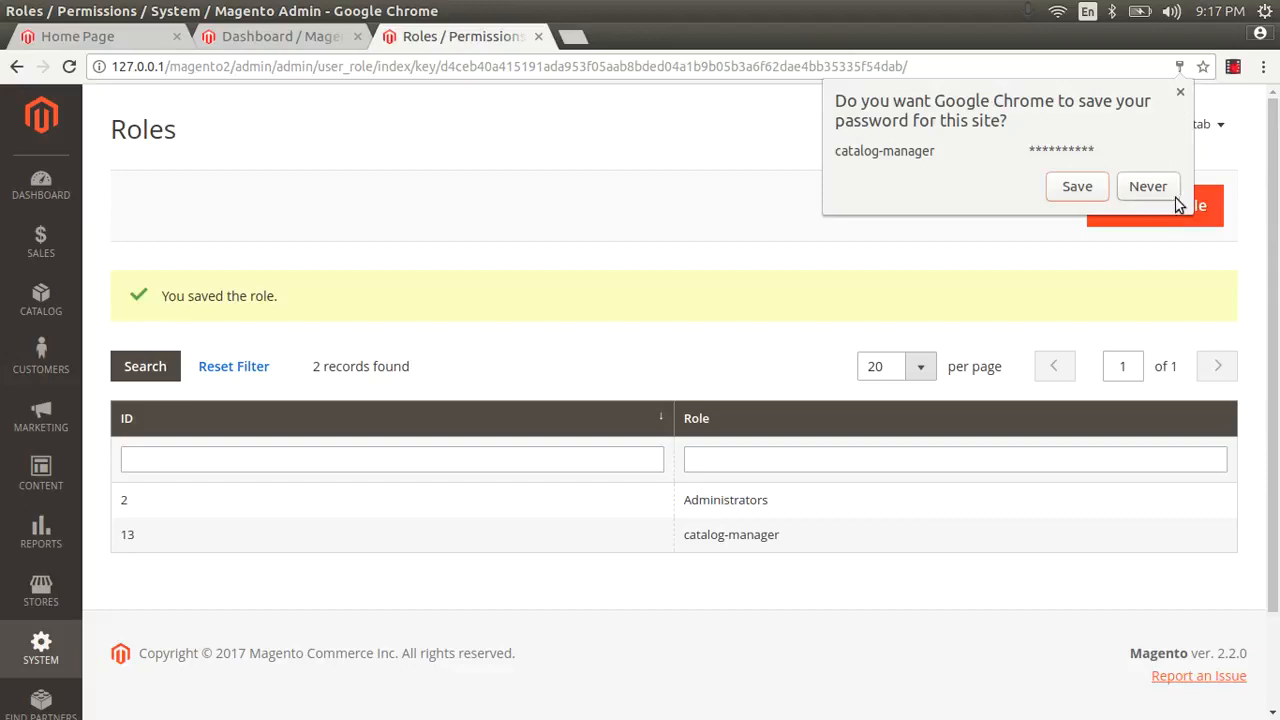
Step: Start another new role and name it sales-manager
{"action": "left_click", "coordinate": [1181, 93]}
{"action": "left_click", "coordinate": [1182, 207]}
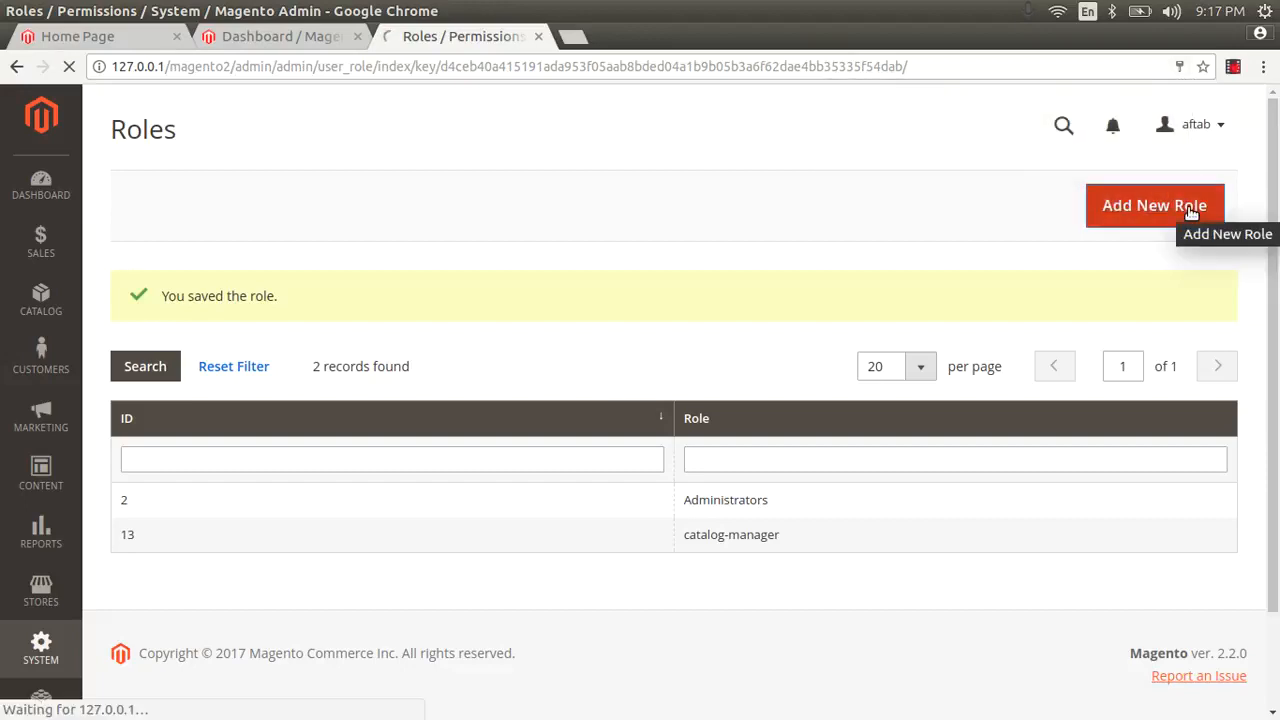
{"action": "left_click", "coordinate": [655, 368]}
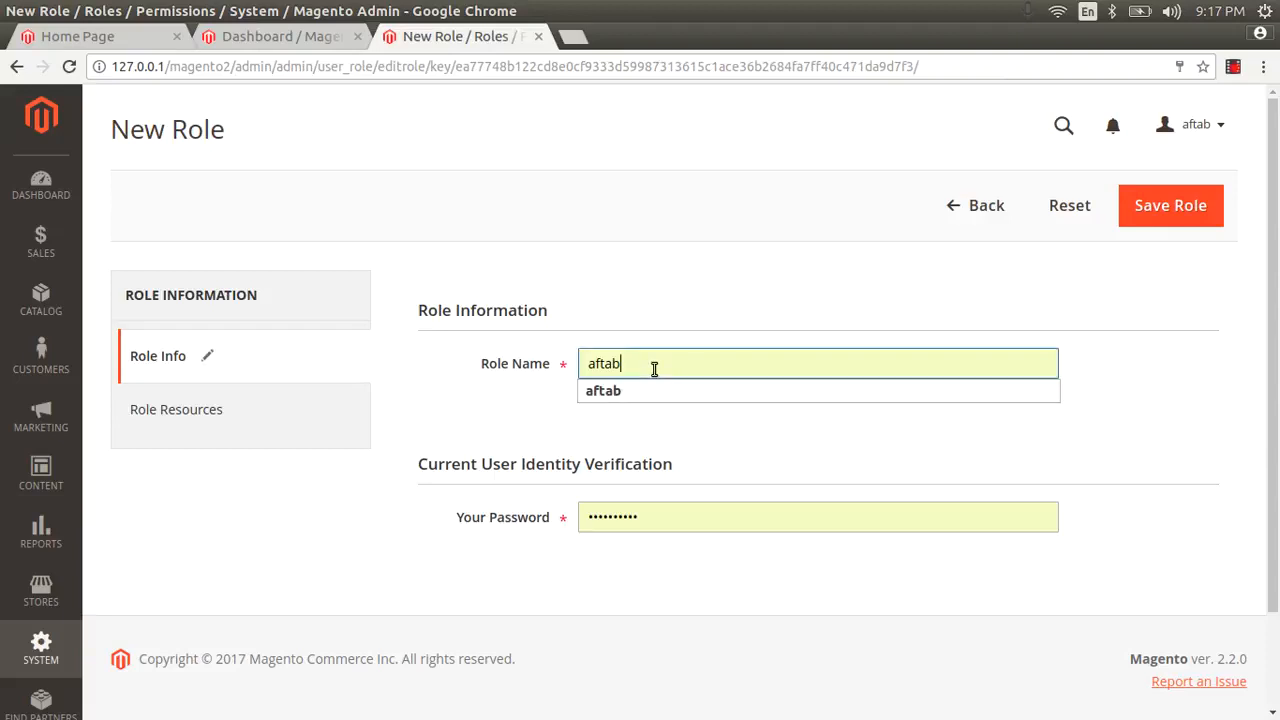
{"action": "double_click", "coordinate": [658, 371]}
{"action": "key", "text": "BackSpace"}
{"action": "type", "text": "sale"}
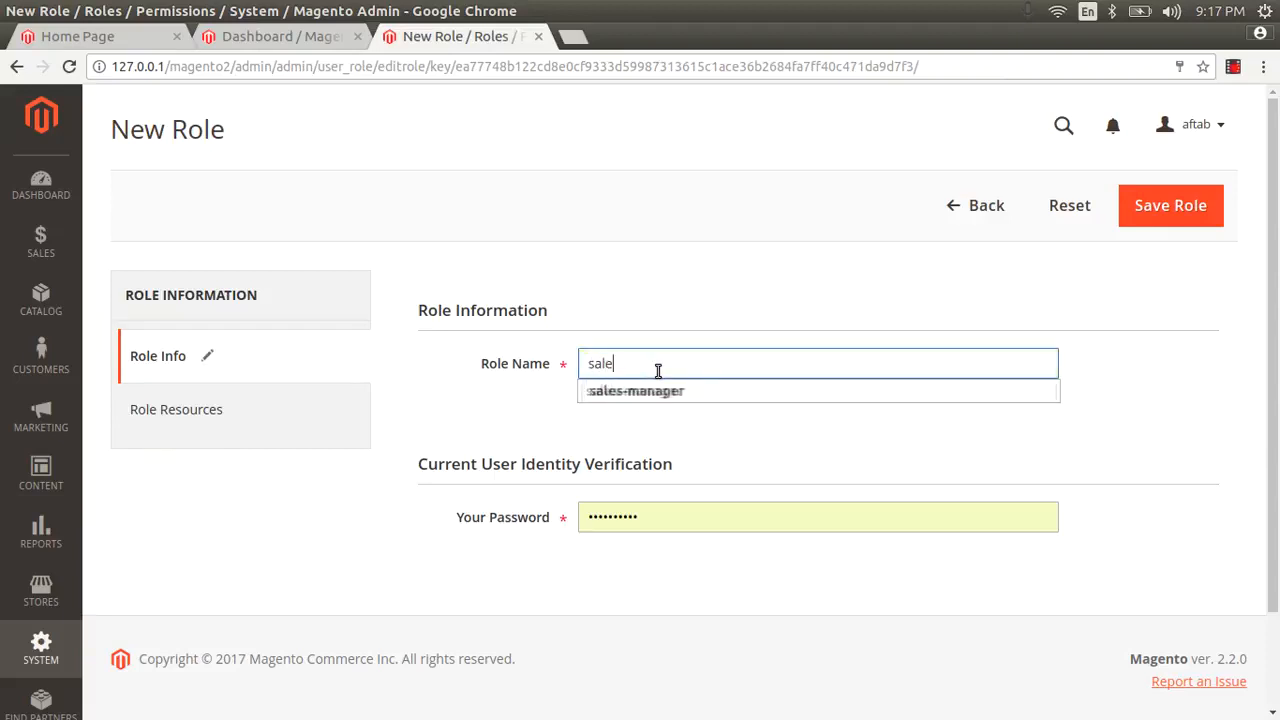
{"action": "type", "text": "s-manager"}
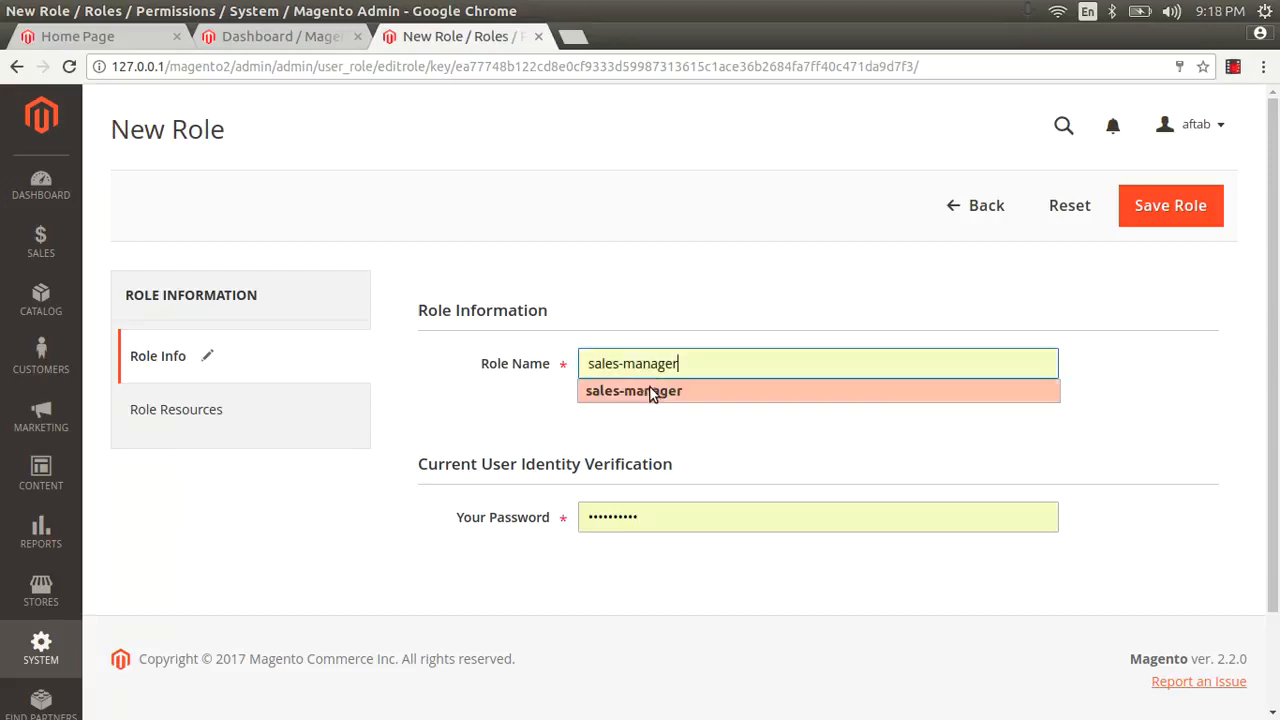
{"action": "left_click", "coordinate": [658, 393]}
Step: Clear the prefilled verification password and show the role's resource permissions
{"action": "left_click", "coordinate": [588, 516]}
{"action": "double_click", "coordinate": [588, 516]}
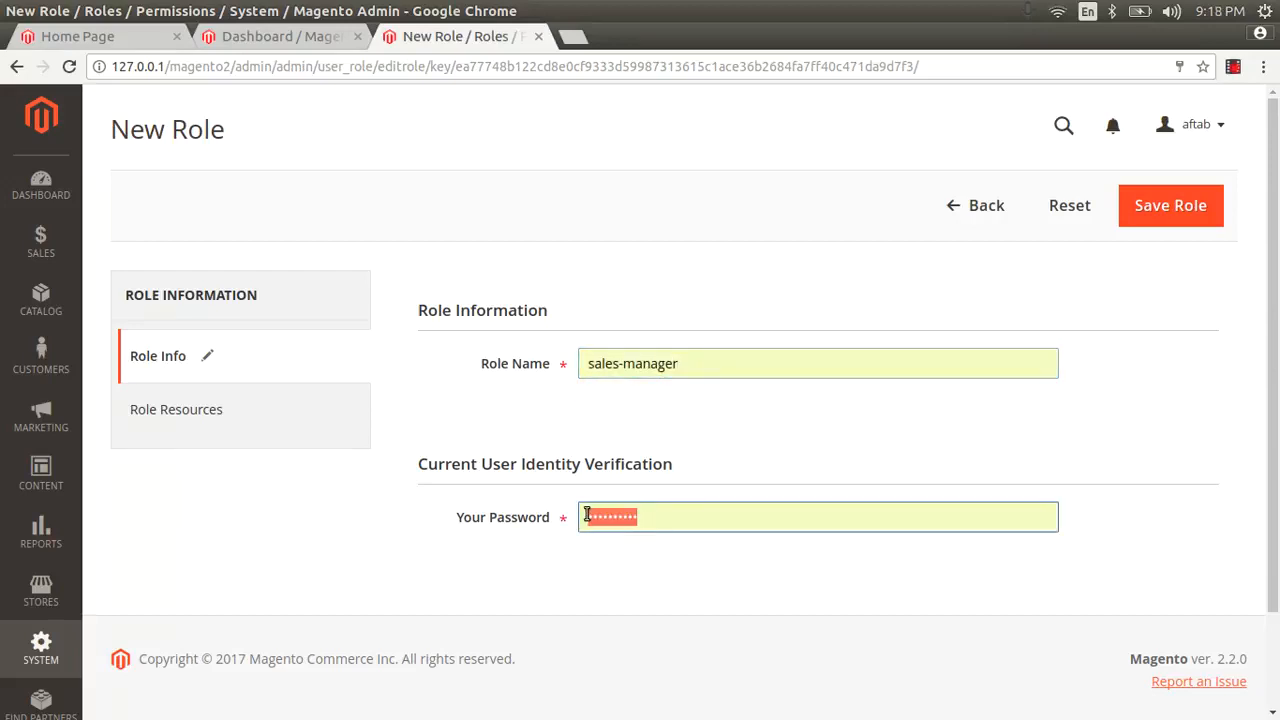
{"action": "key", "text": "BackSpace"}
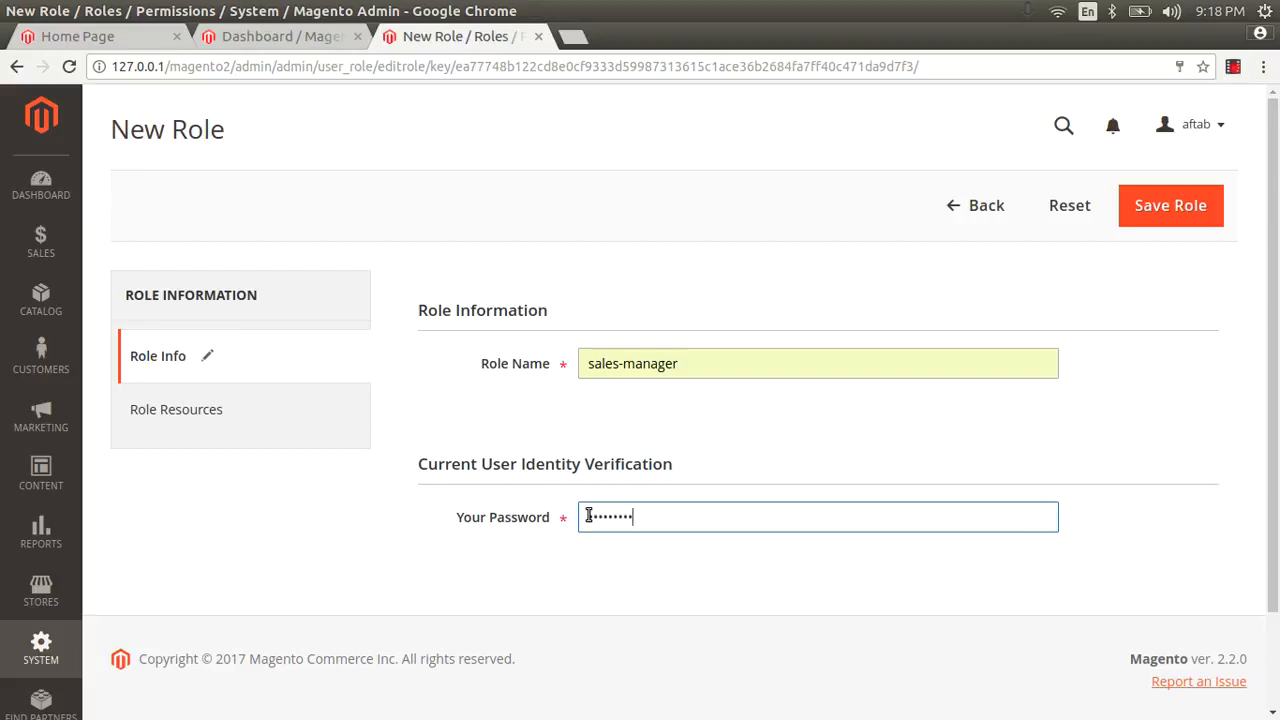
{"action": "left_click", "coordinate": [140, 411]}
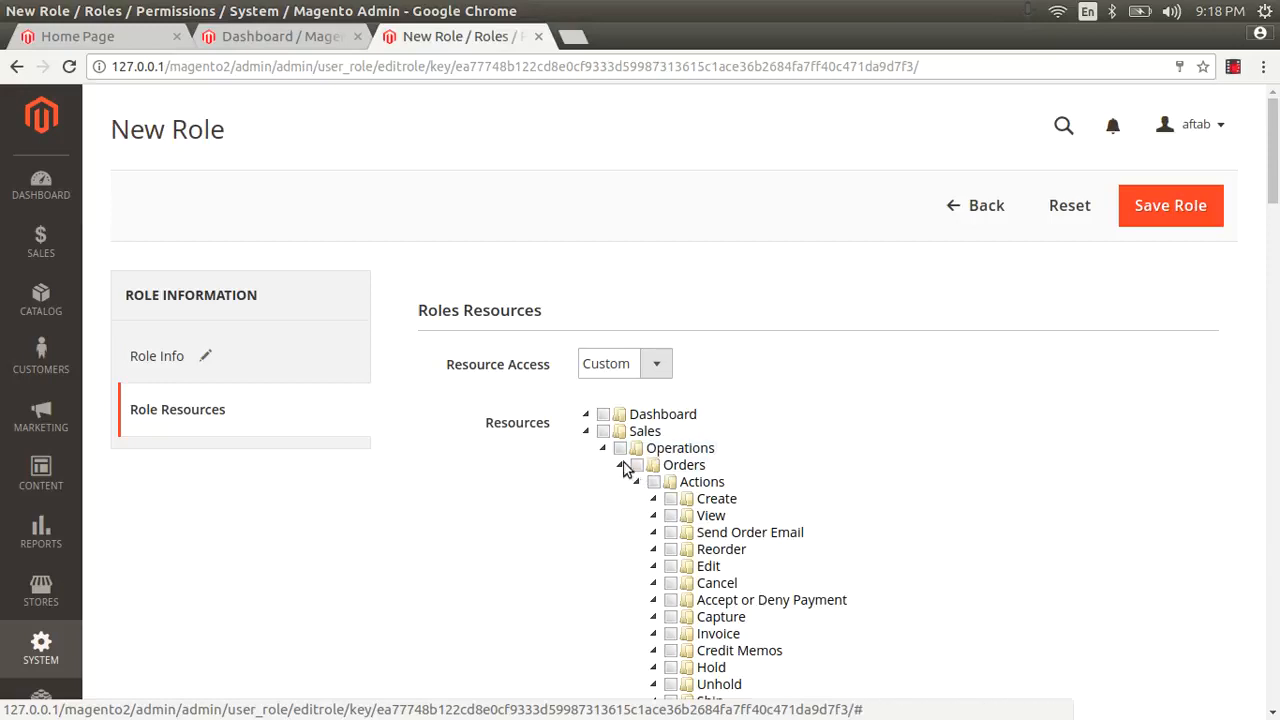
Step: Grant the sales-manager role Sales and Dashboard access and save it
{"action": "left_click", "coordinate": [603, 433]}
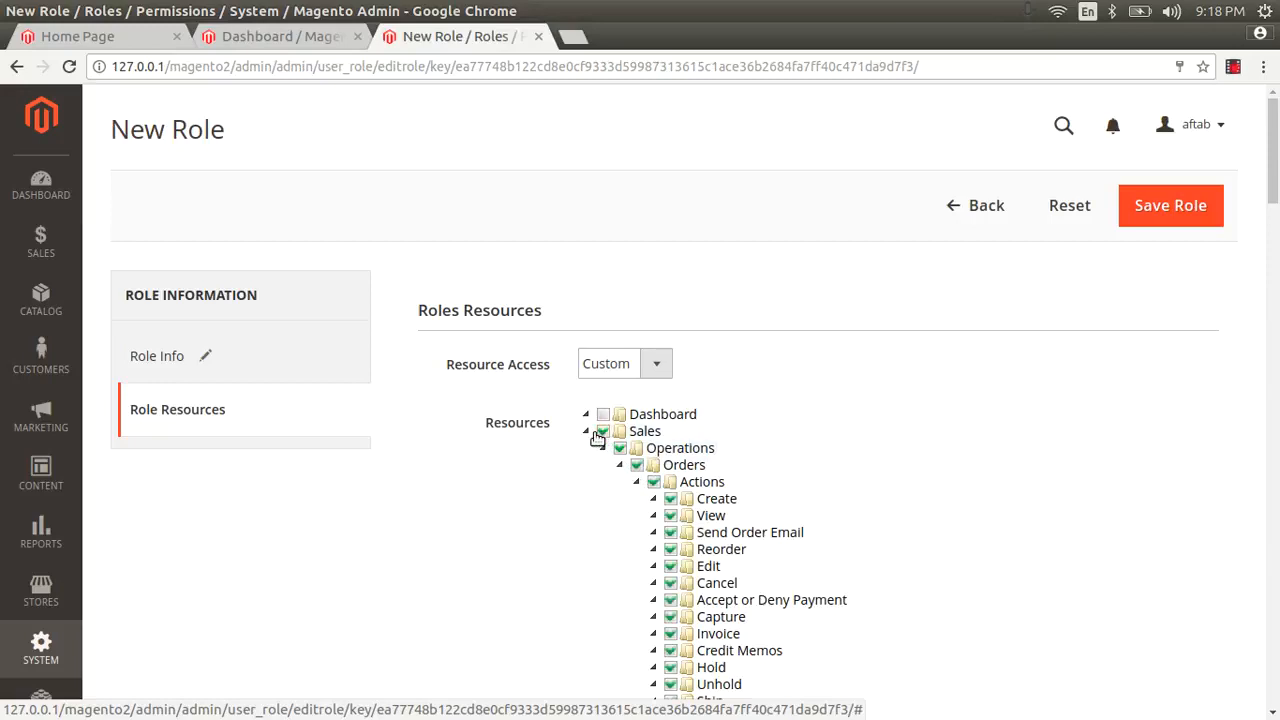
{"action": "left_click", "coordinate": [588, 428]}
{"action": "left_click", "coordinate": [603, 414]}
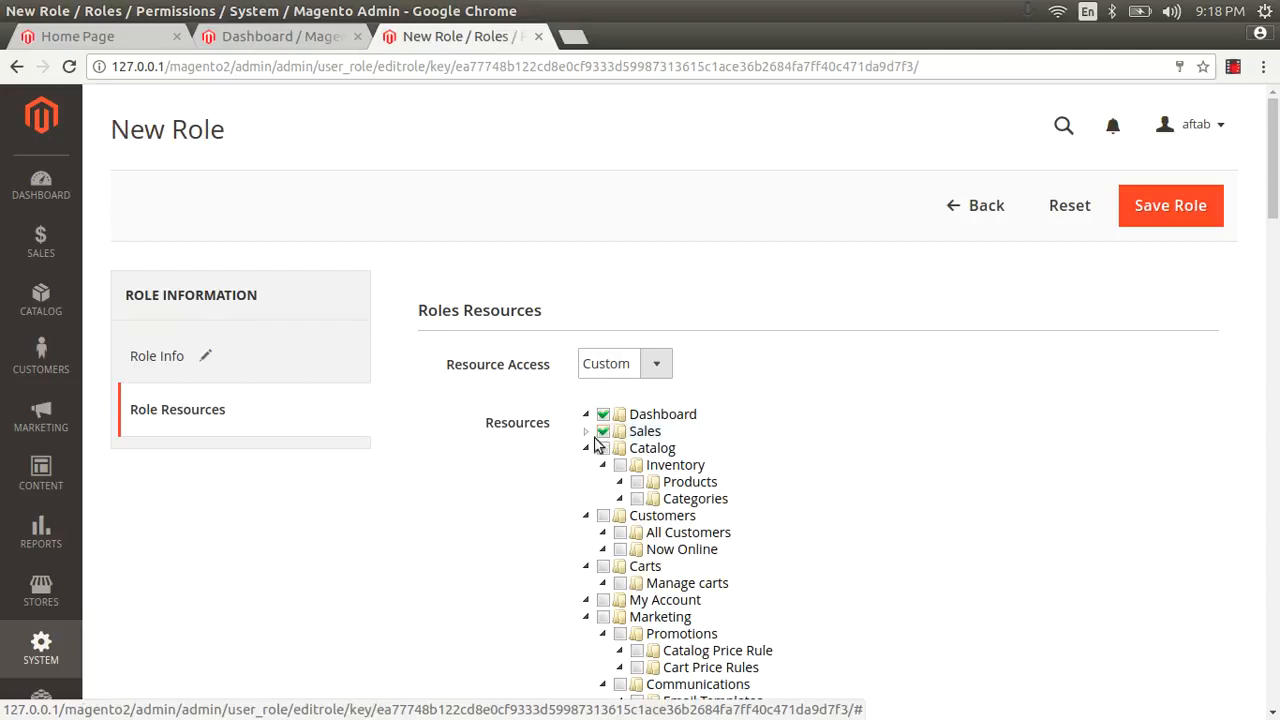
{"action": "left_click", "coordinate": [1187, 207]}
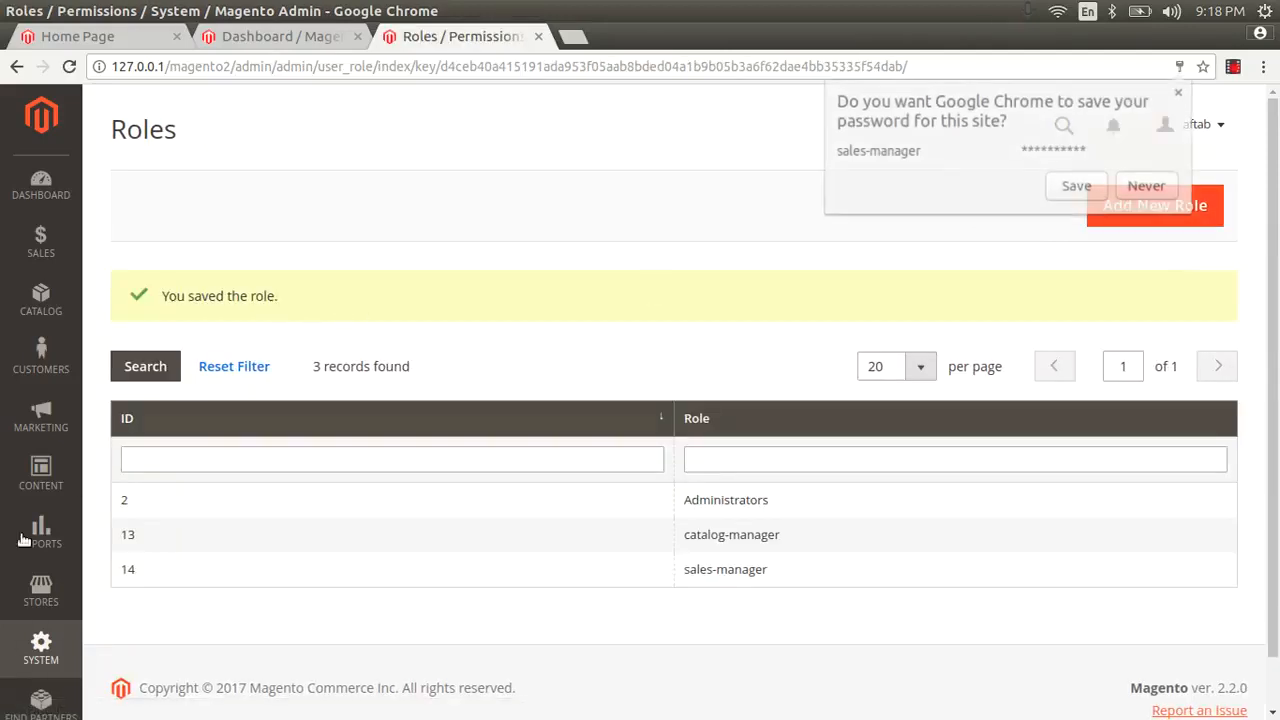
Step: Go to System > Permissions > All Users and start adding a new admin user
{"action": "left_click", "coordinate": [41, 648]}
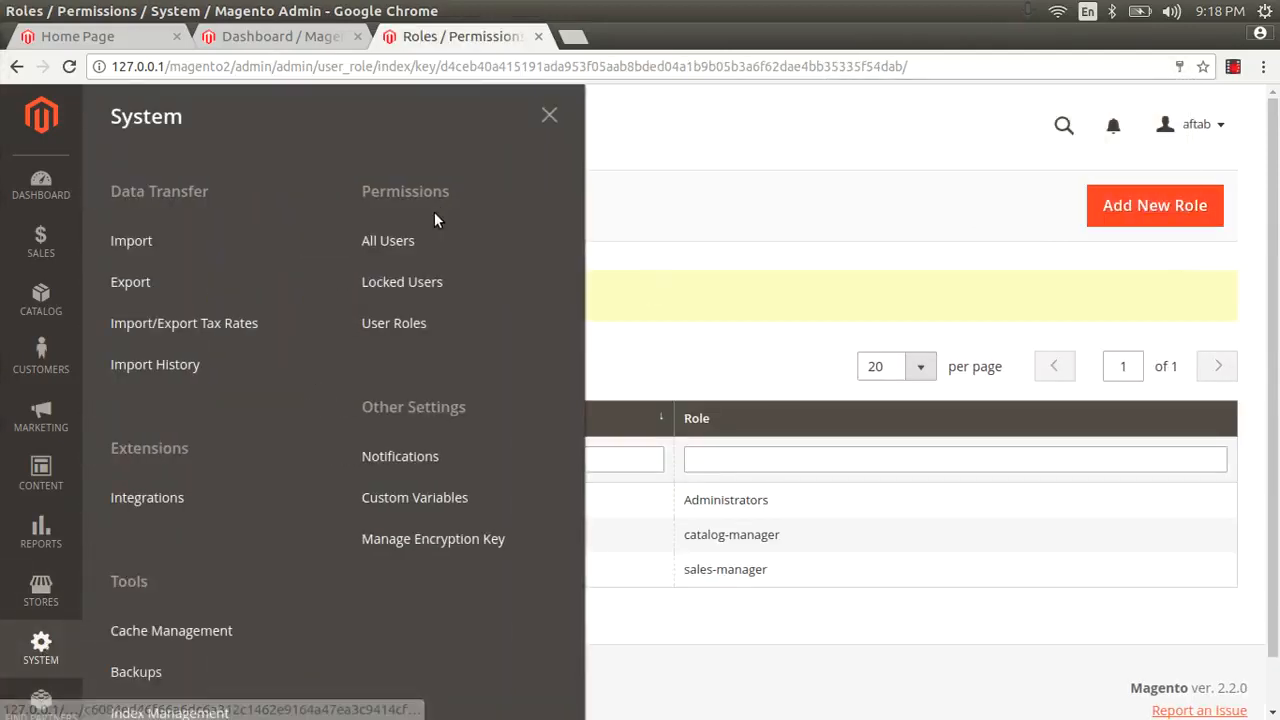
{"action": "left_click", "coordinate": [403, 243]}
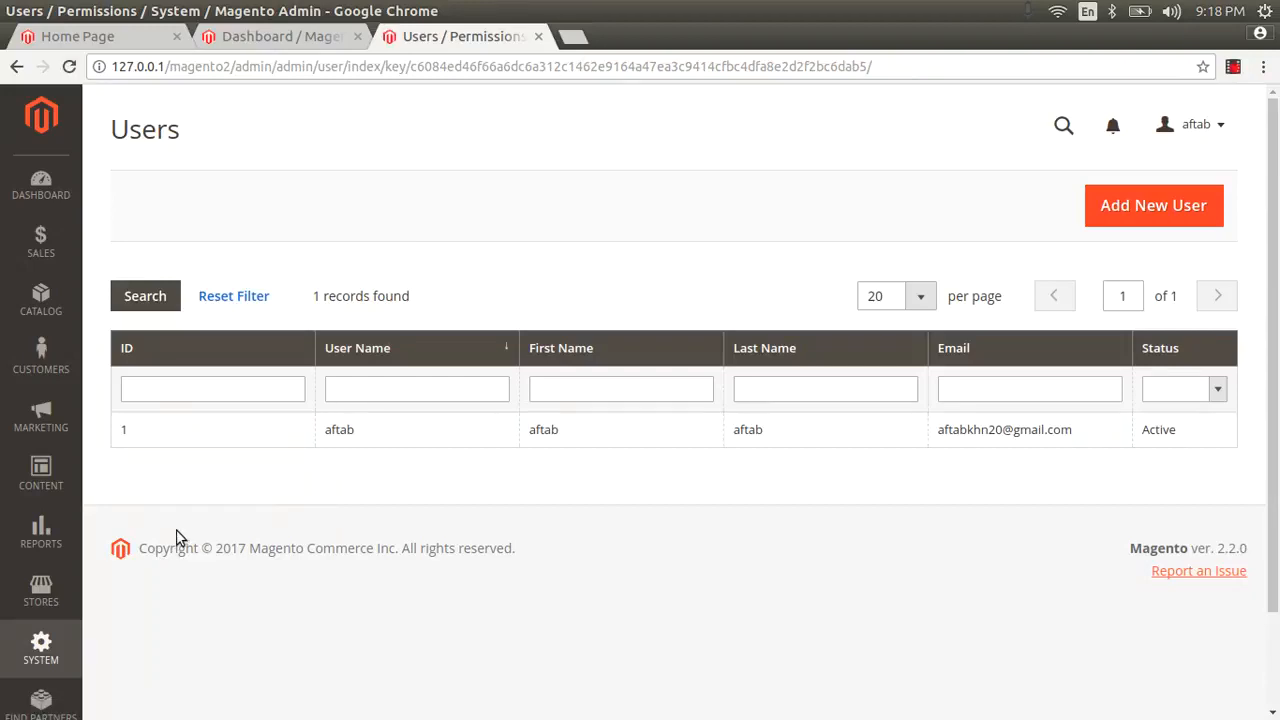
{"action": "left_click", "coordinate": [1127, 205]}
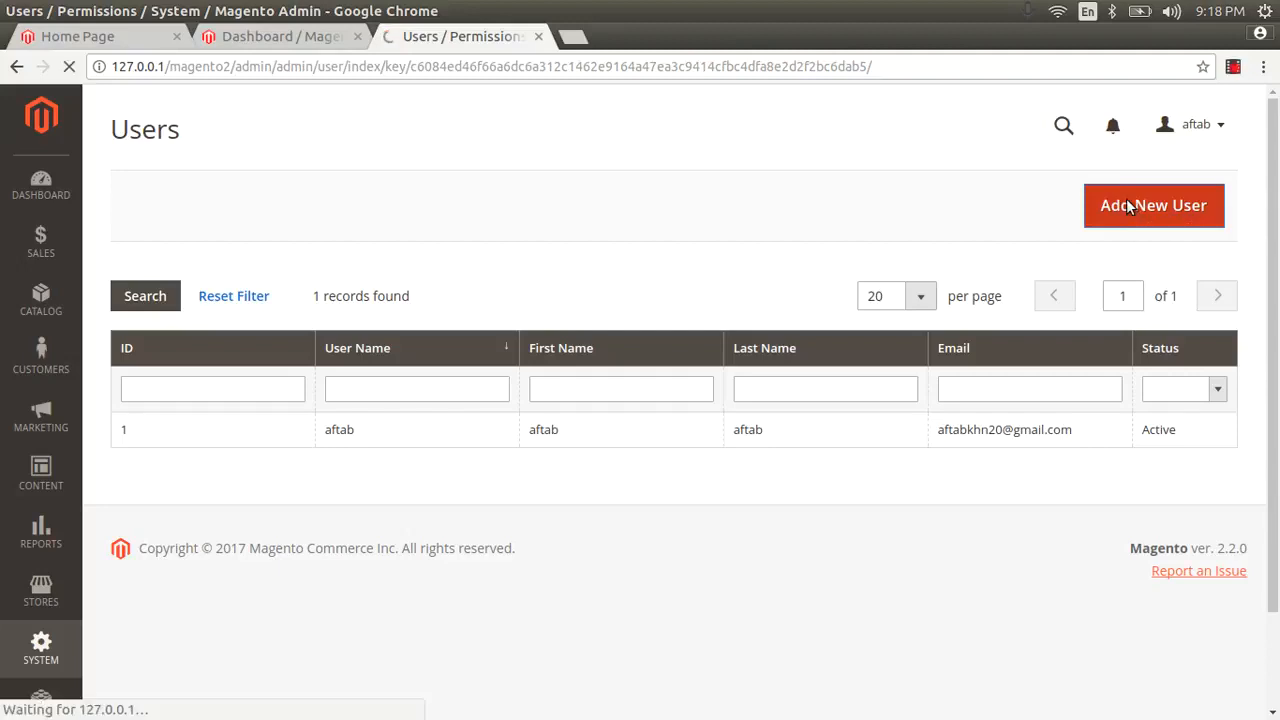
Step: Enter user name catalog, first name catalog and last name manager
{"action": "left_click", "coordinate": [604, 357]}
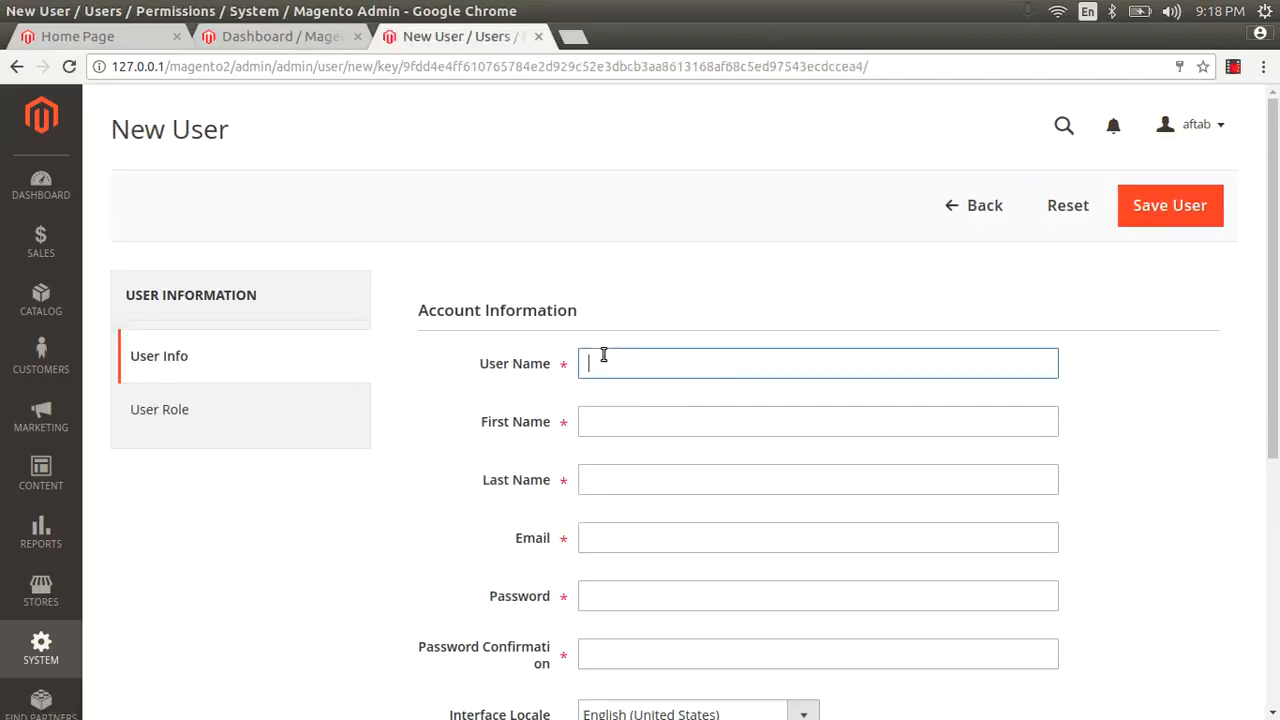
{"action": "type", "text": "cata"}
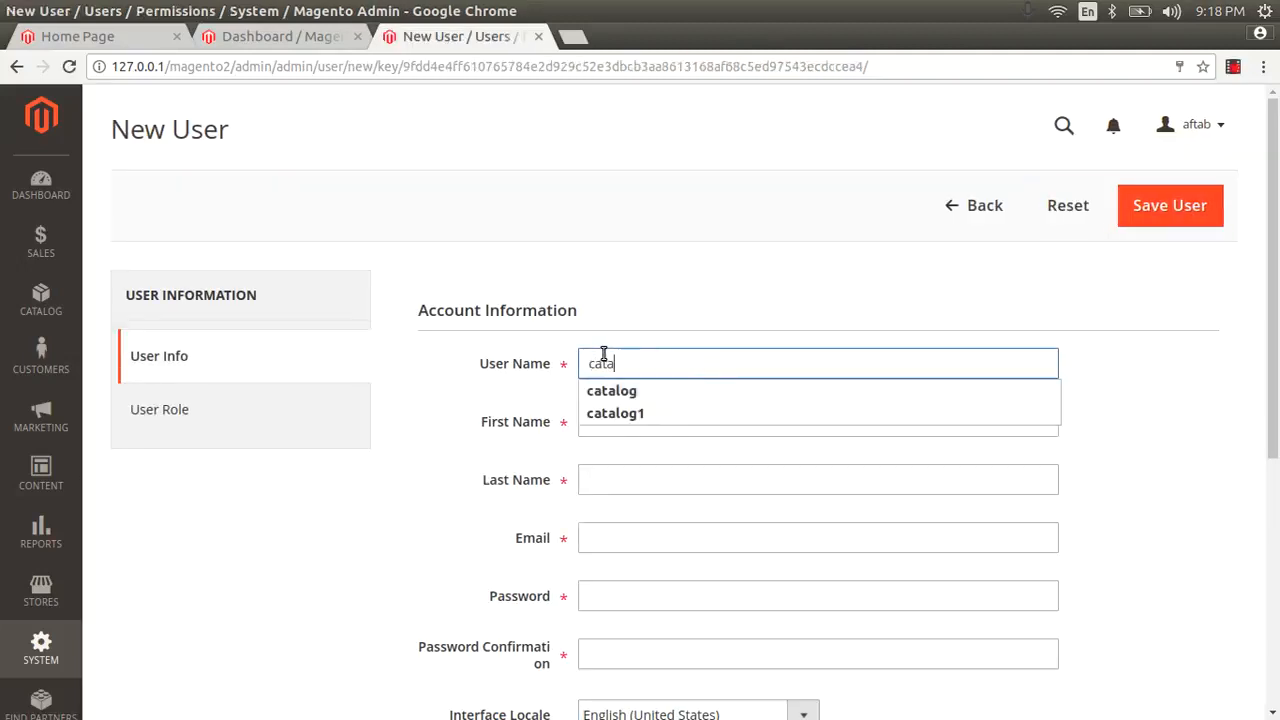
{"action": "type", "text": "log"}
{"action": "key", "text": "Tab"}
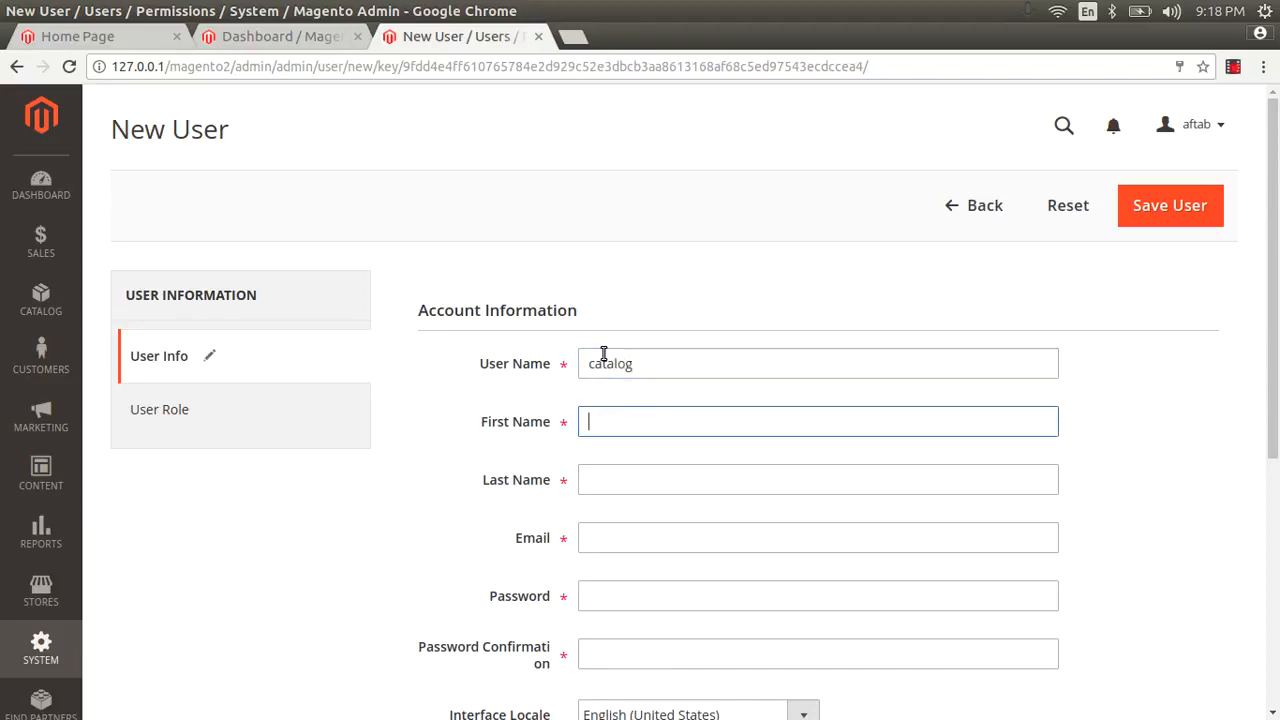
{"action": "scroll", "coordinate": [669, 365], "scroll_direction": "down", "scroll_amount": 2}
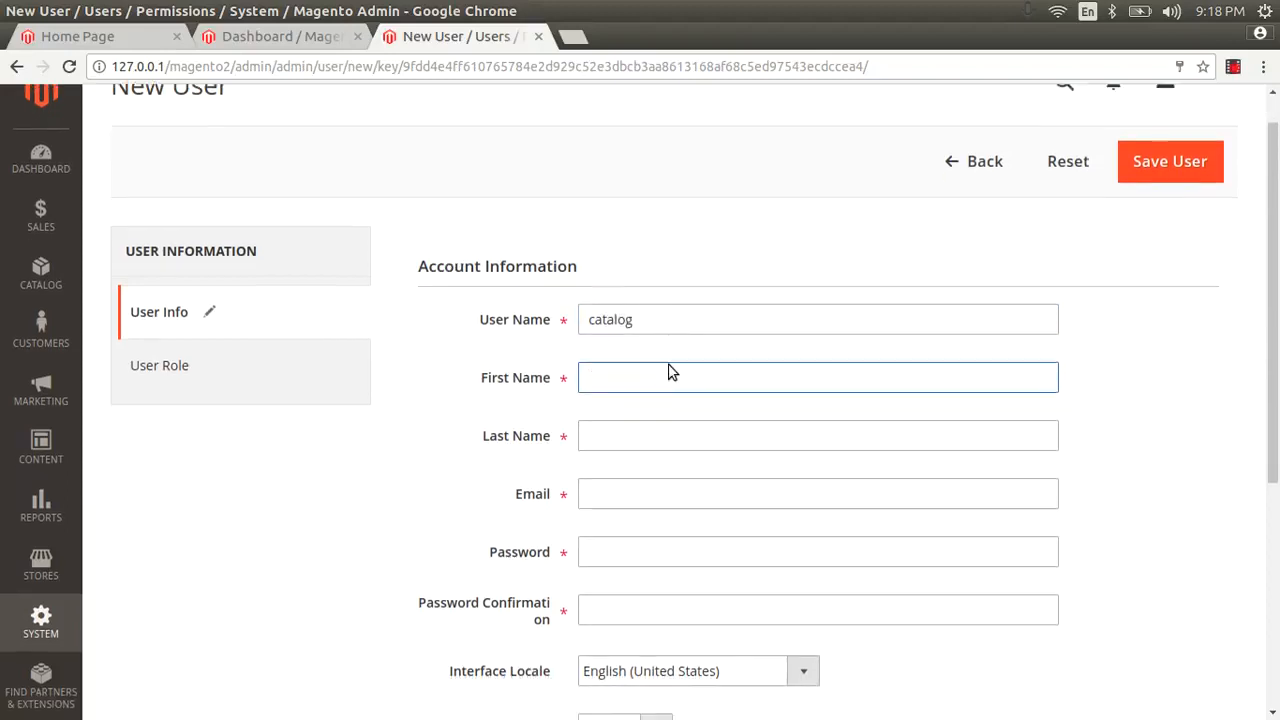
{"action": "type", "text": "cat"}
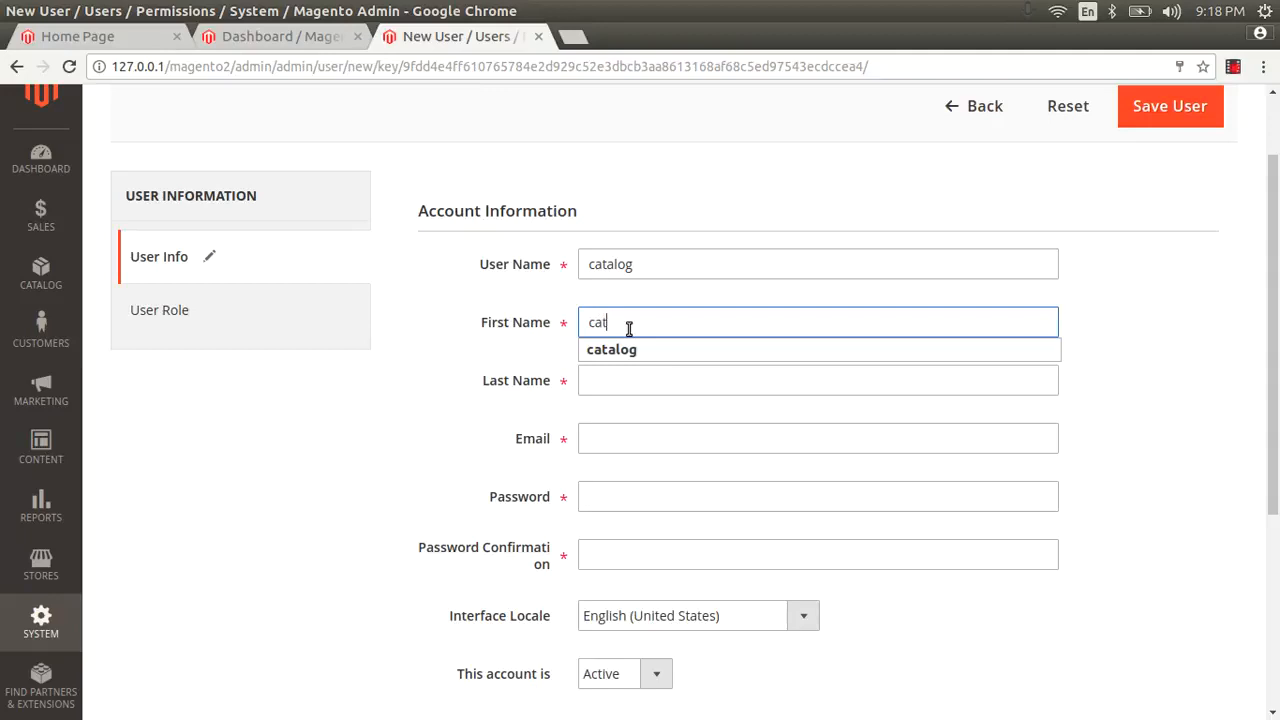
{"action": "type", "text": "alog"}
{"action": "key", "text": "Tab"}
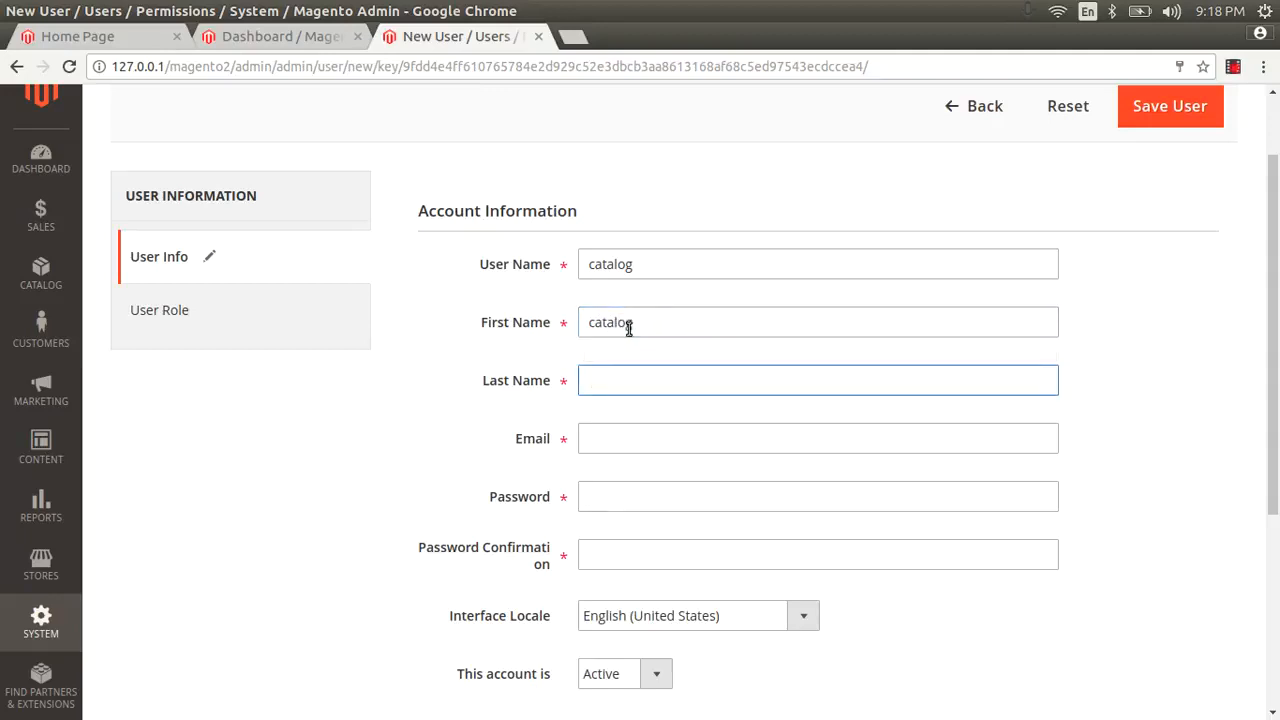
{"action": "type", "text": "ma"}
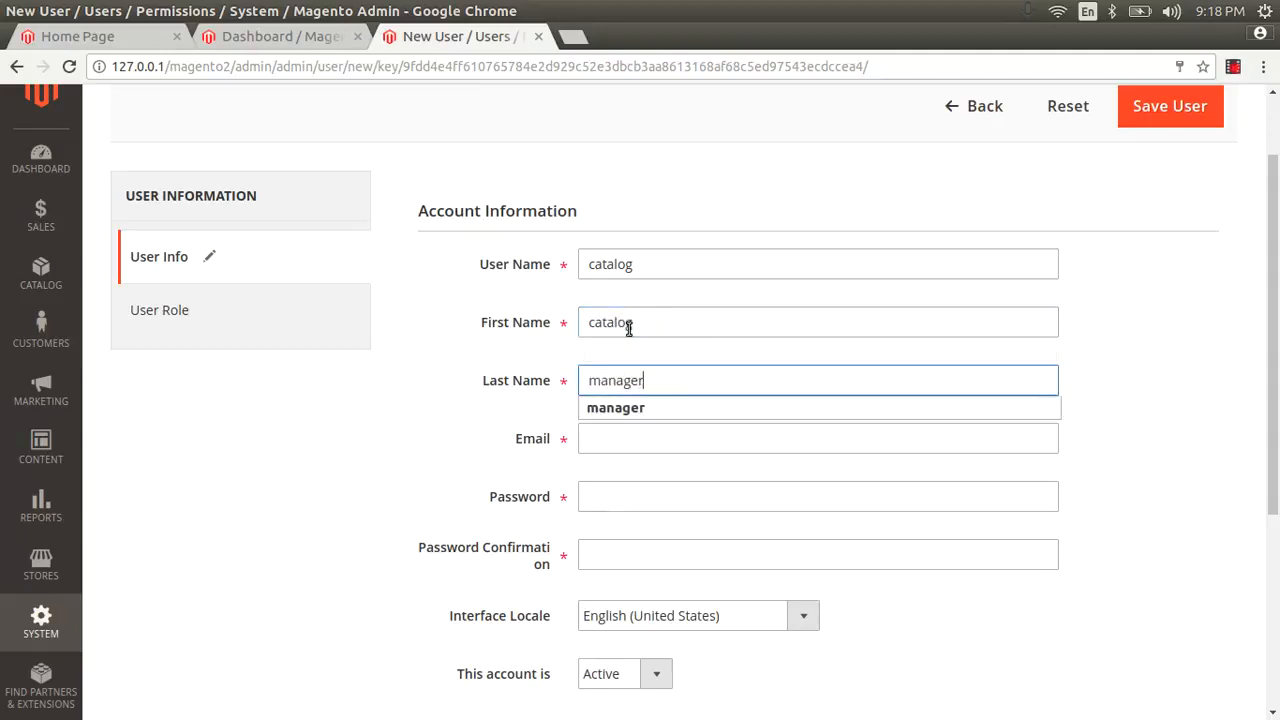
{"action": "type", "text": "nager"}
{"action": "left_click", "coordinate": [614, 410]}
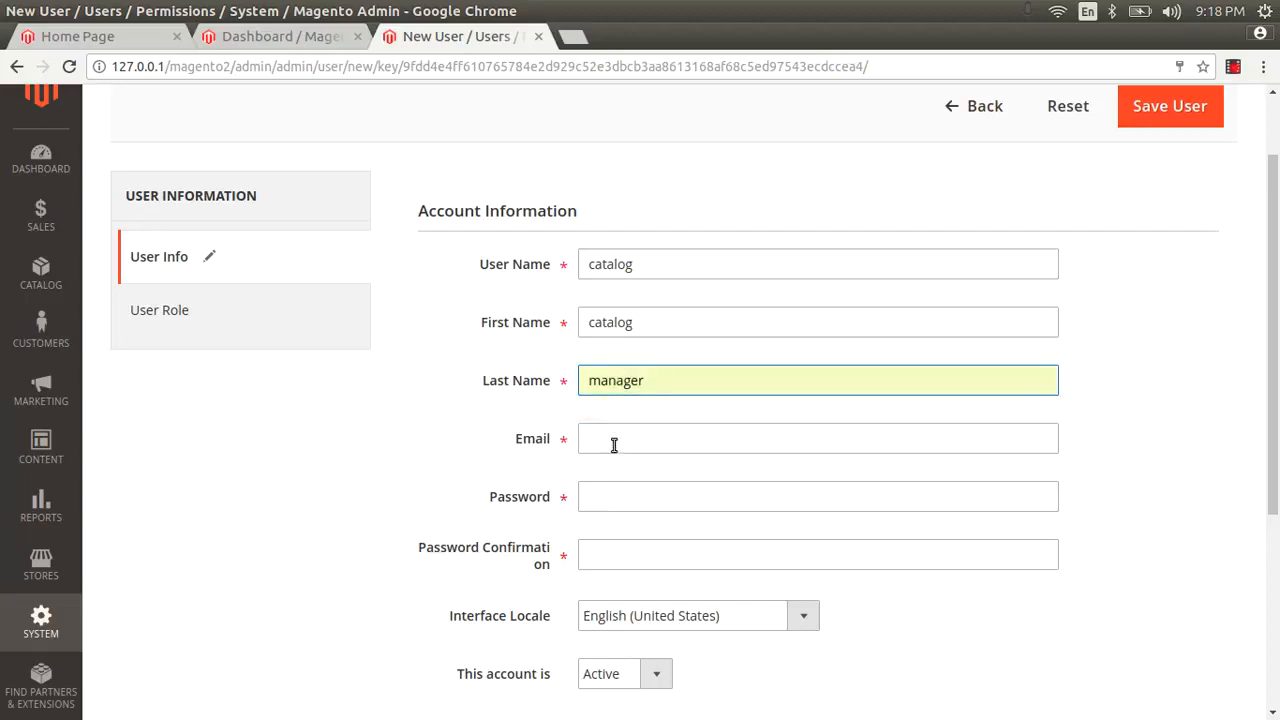
Step: Fill in the catalog user's e-mail address, password and password confirmation
{"action": "left_click", "coordinate": [614, 440]}
{"action": "type", "text": "cata"}
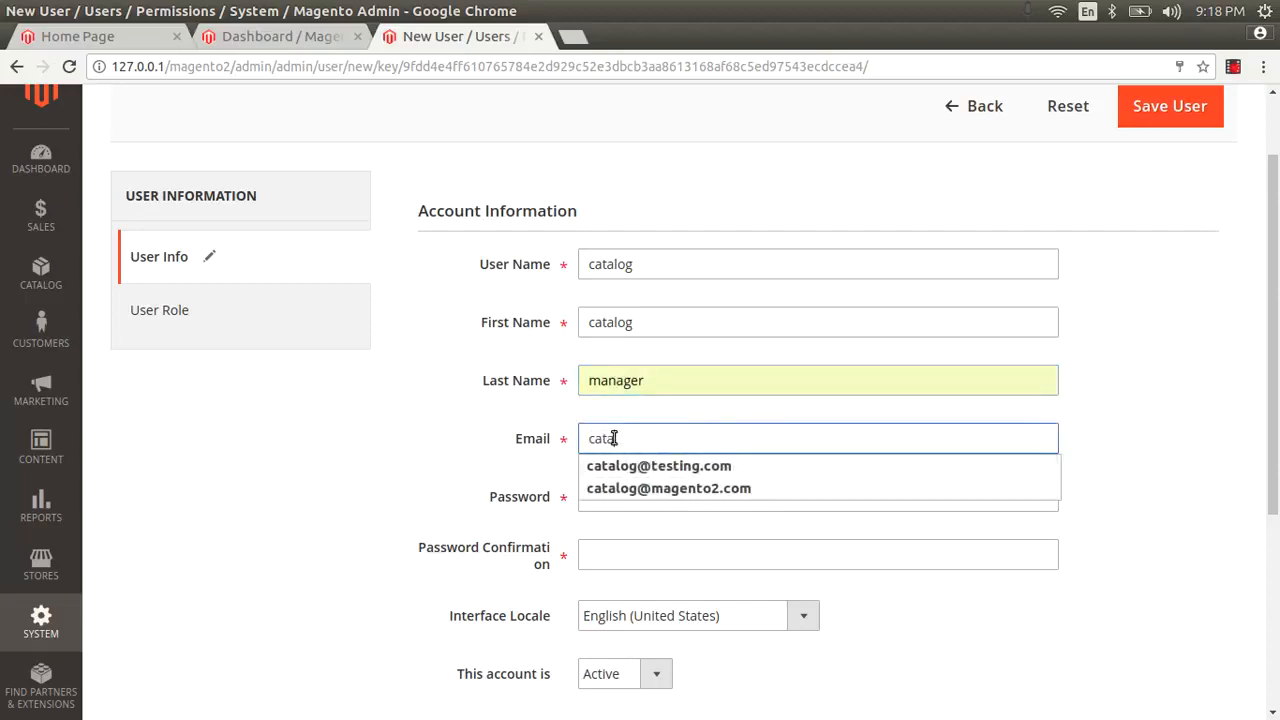
{"action": "key", "text": "Down"}
{"action": "key", "text": "Tab"}
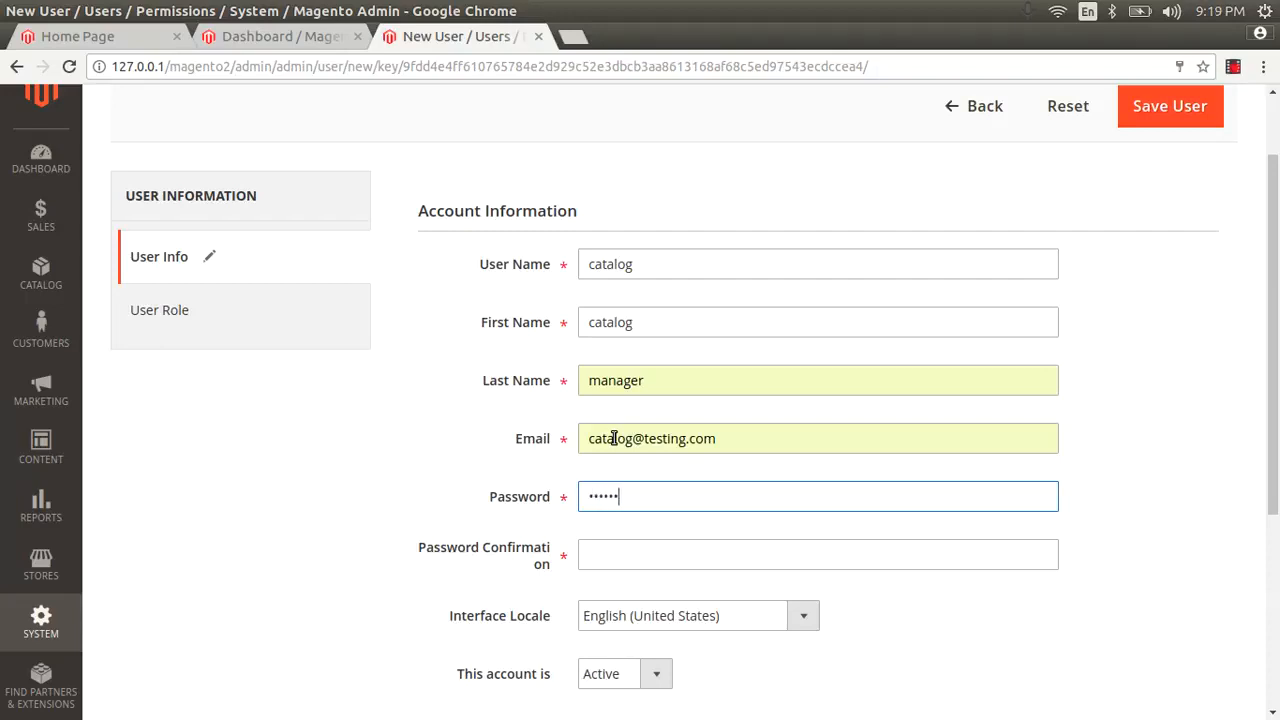
{"action": "key", "text": "Tab"}
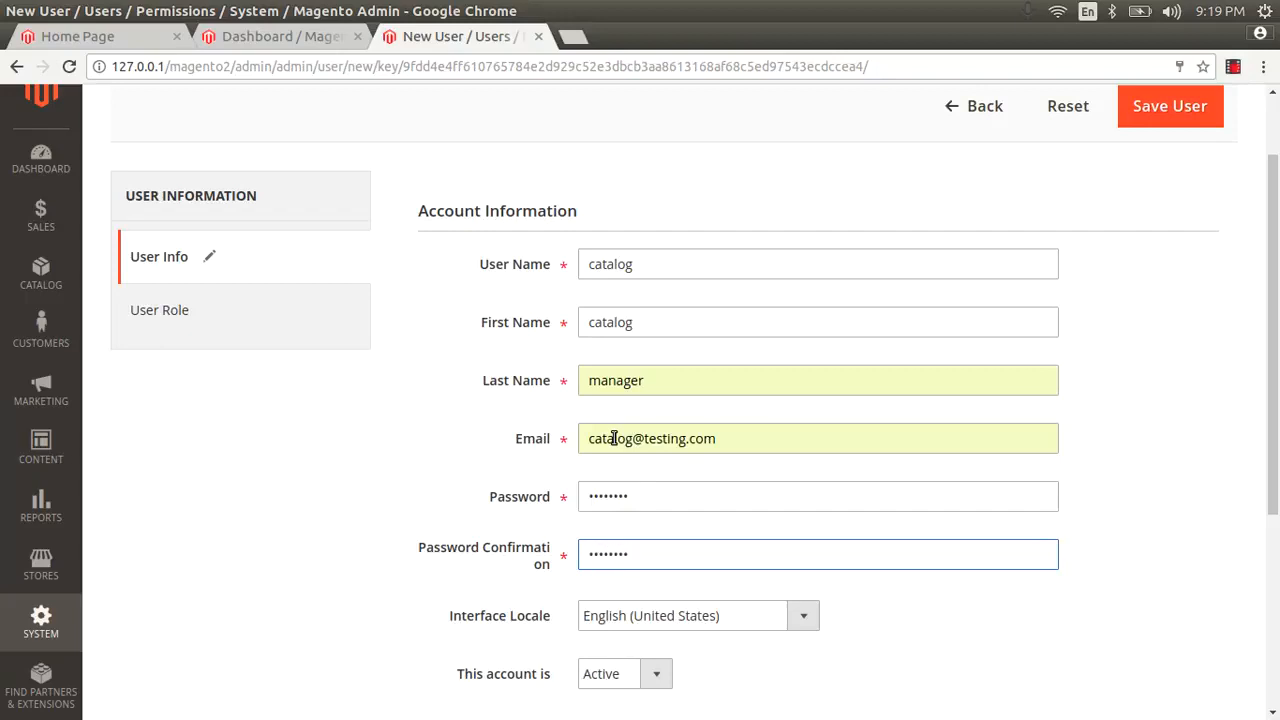
Step: Enter your admin password for current user identity verification
{"action": "scroll", "coordinate": [705, 488], "scroll_direction": "down", "scroll_amount": 3}
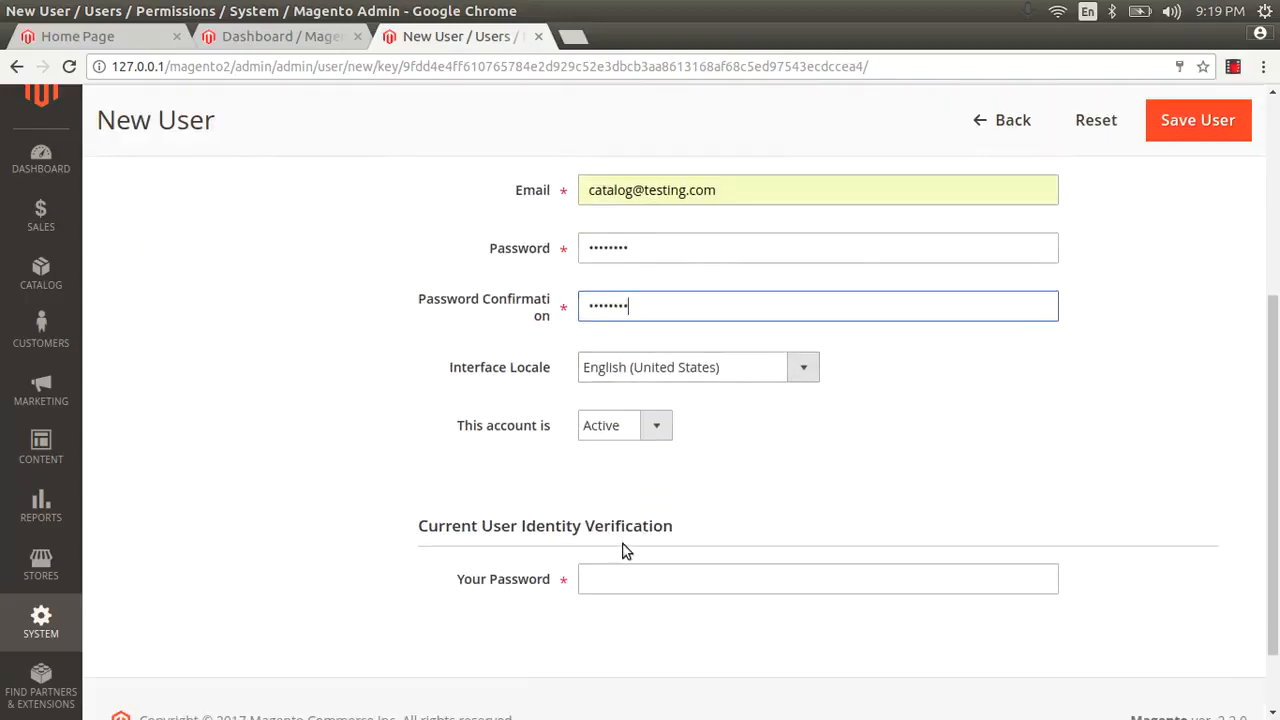
{"action": "left_click", "coordinate": [619, 576]}
{"action": "type", "text": "ad"}
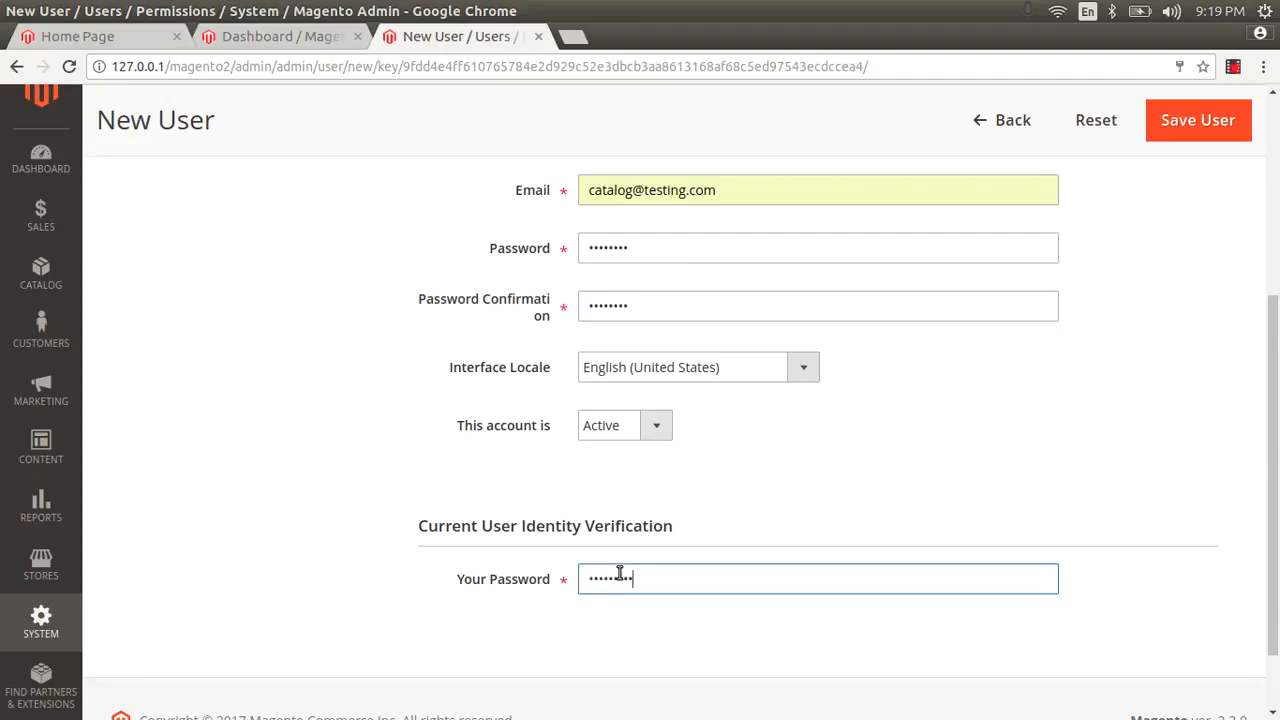
{"action": "scroll", "coordinate": [340, 370], "scroll_direction": "up", "scroll_amount": 3}
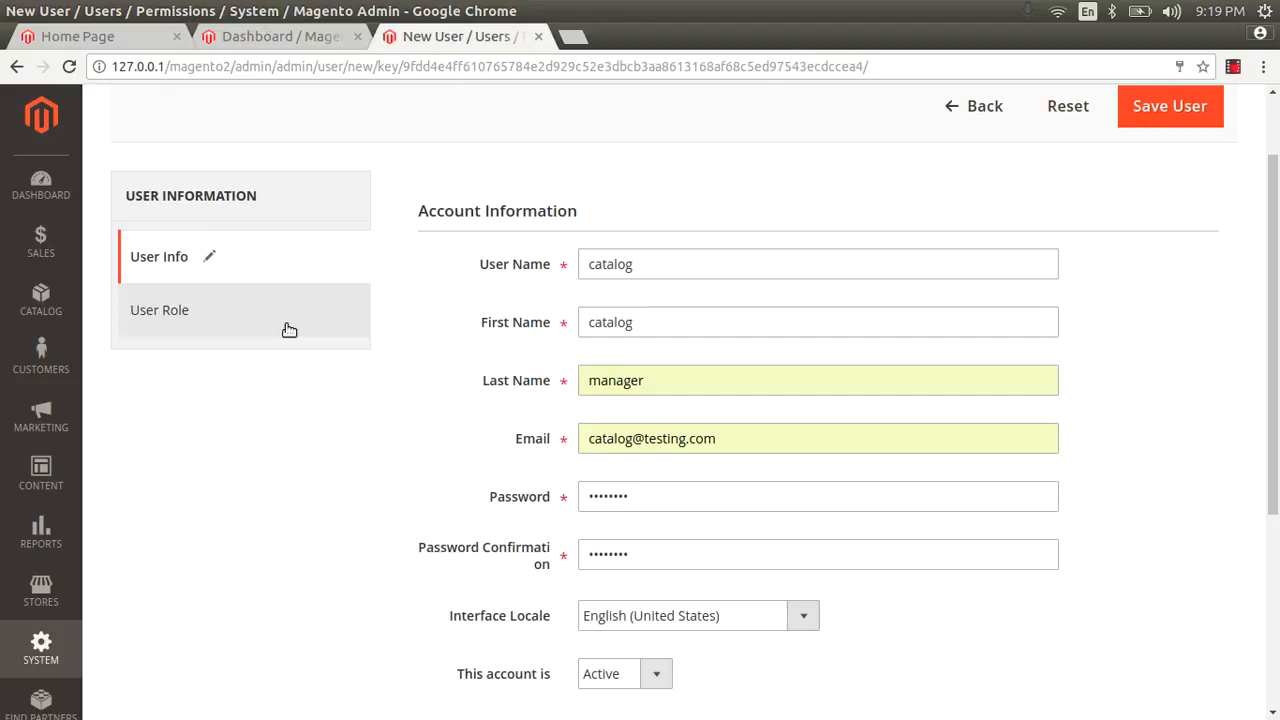
Step: Assign the catalog-manager role, save the catalog user, and open a blank New User form
{"action": "left_click", "coordinate": [133, 315]}
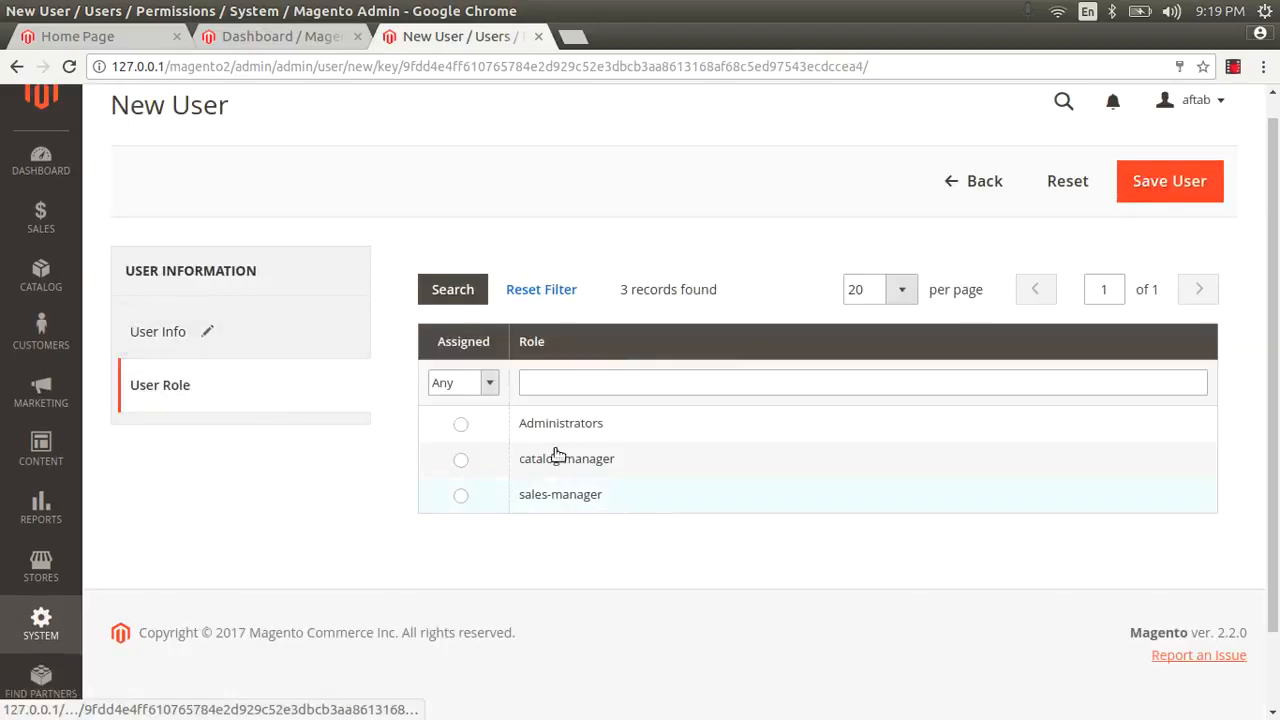
{"action": "left_click", "coordinate": [461, 460]}
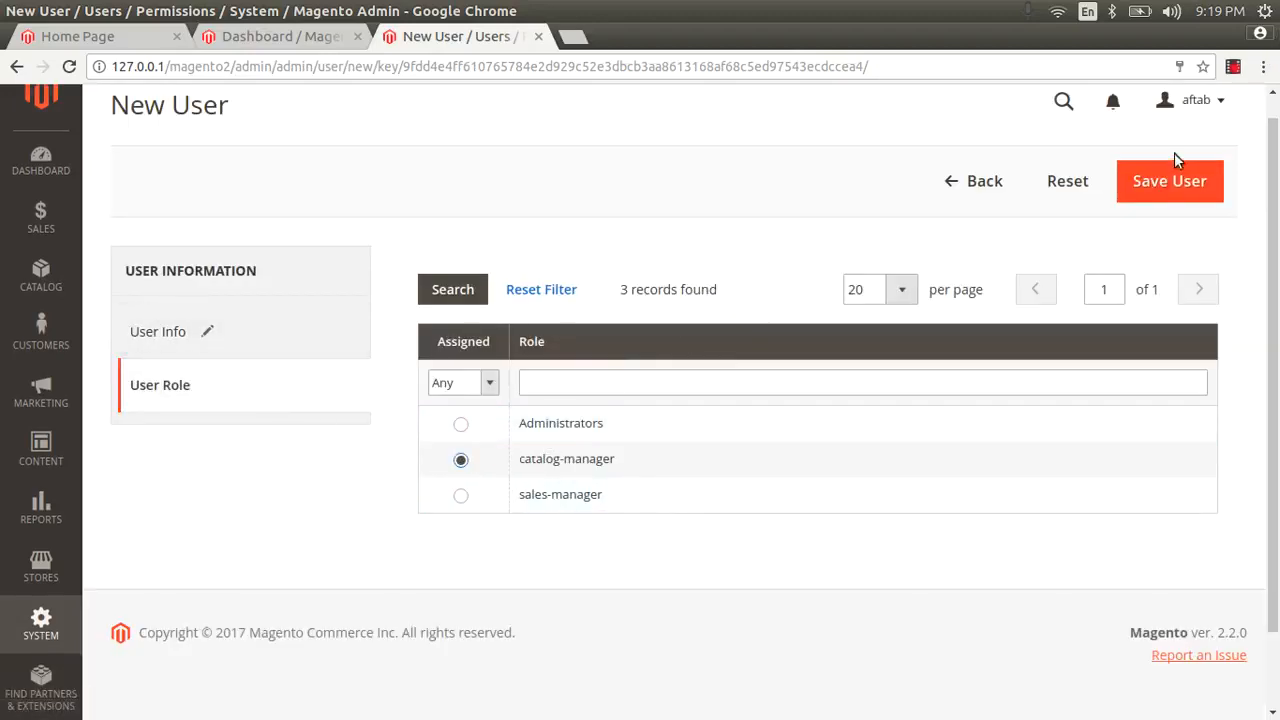
{"action": "left_click", "coordinate": [1168, 184]}
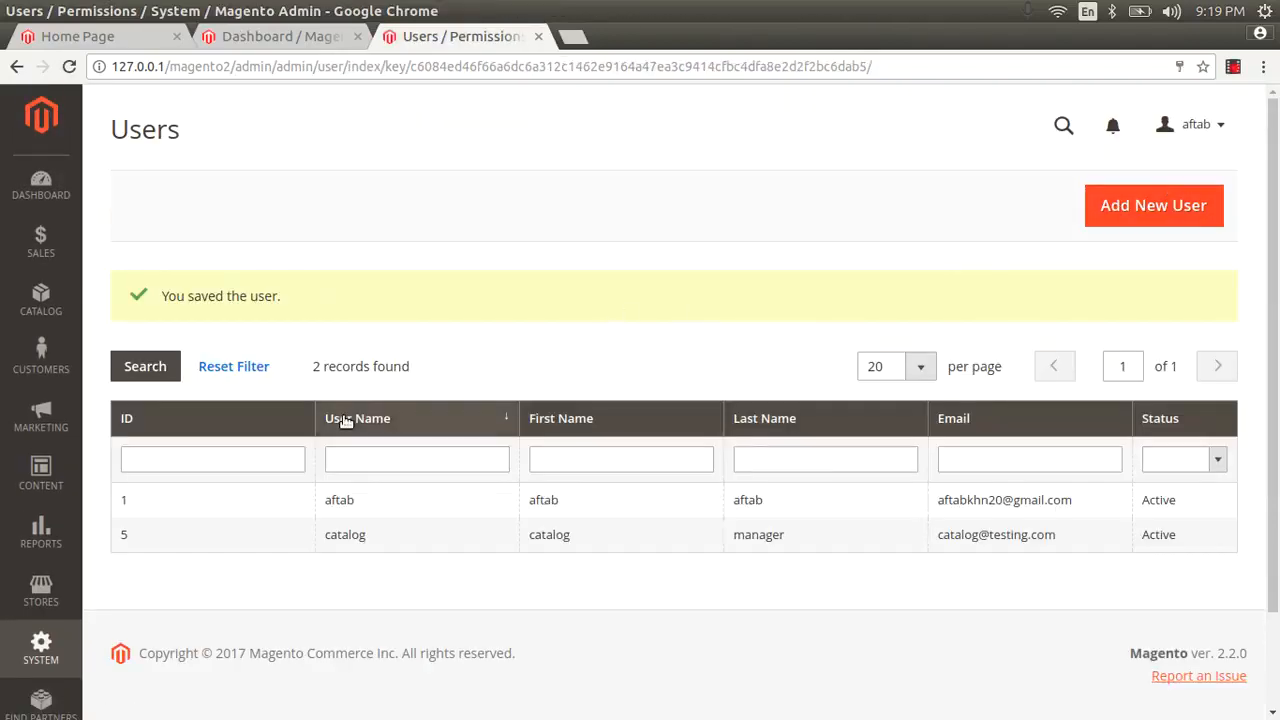
{"action": "left_click", "coordinate": [1143, 215]}
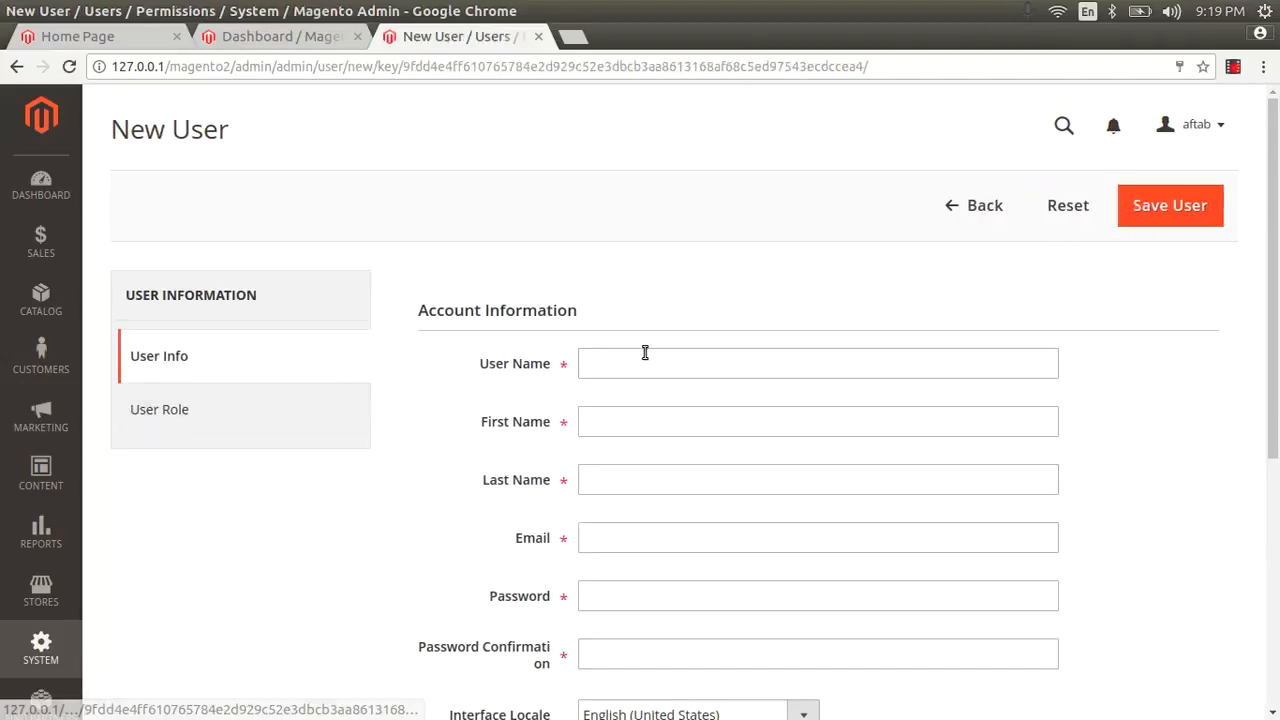
Step: Set the new user's user name to sales
{"action": "left_click", "coordinate": [650, 352]}
{"action": "type", "text": "sales"}
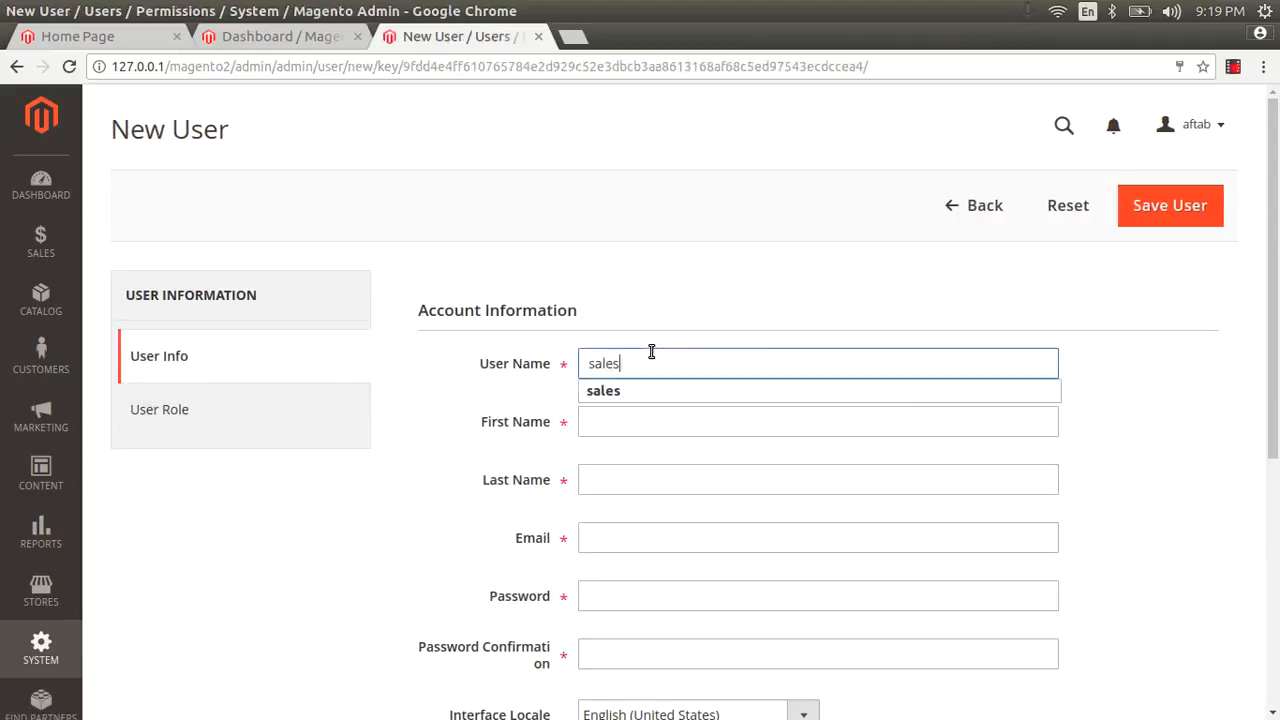
{"action": "type", "text": "-mange"}
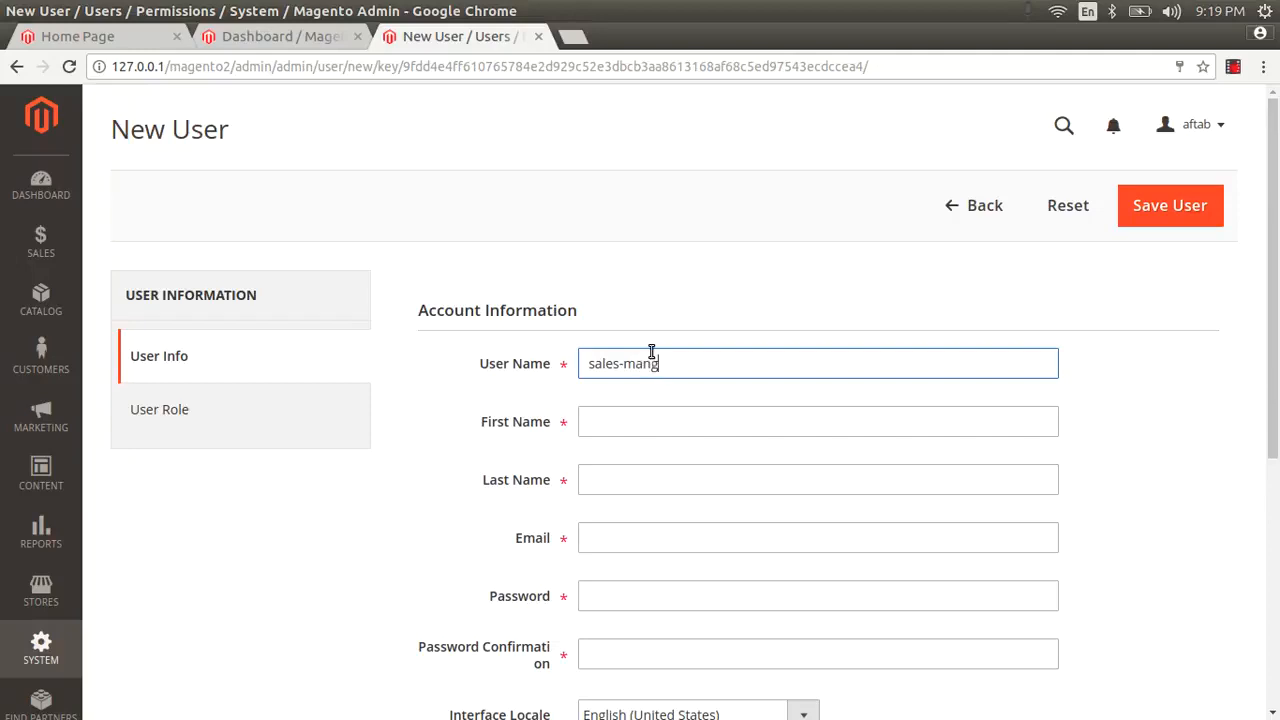
{"action": "key", "text": "BackSpace"}
{"action": "type", "text": "ager"}
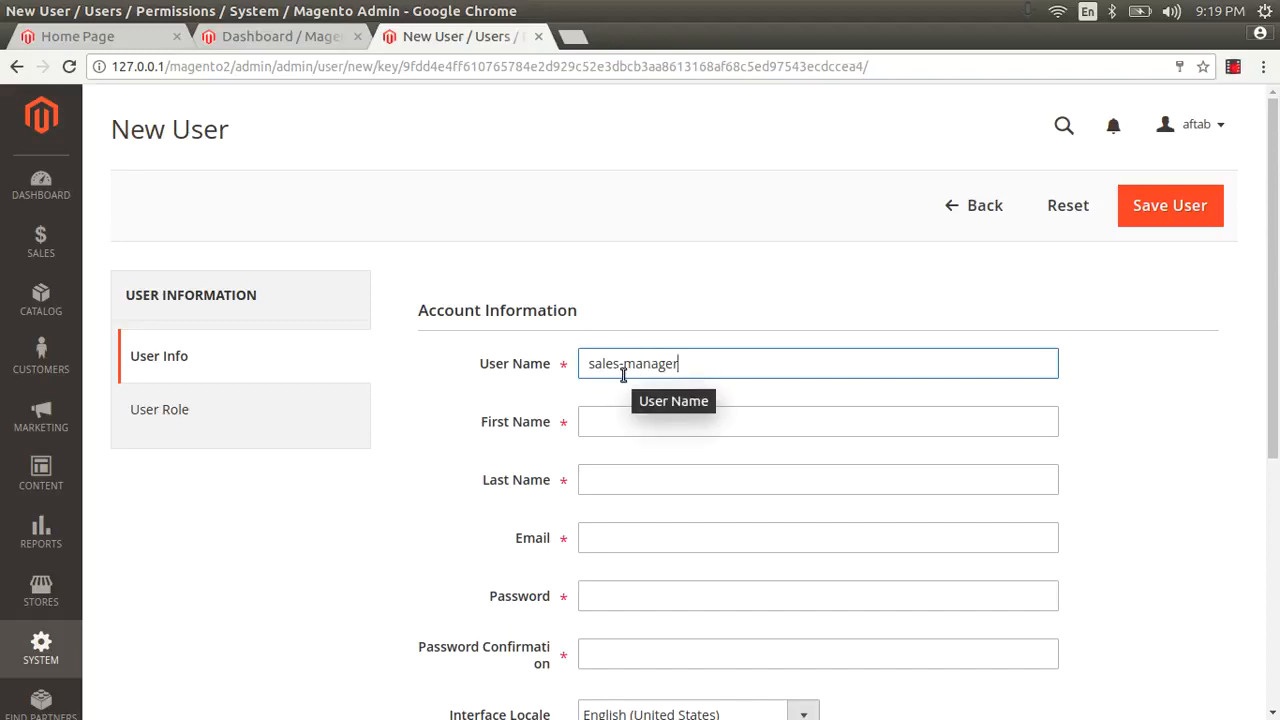
{"action": "key", "text": "BackSpace"}
{"action": "key", "text": "BackSpace"}
{"action": "key", "text": "BackSpace"}
{"action": "key", "text": "BackSpace"}
{"action": "key", "text": "BackSpace"}
{"action": "key", "text": "BackSpace"}
{"action": "key", "text": "BackSpace"}
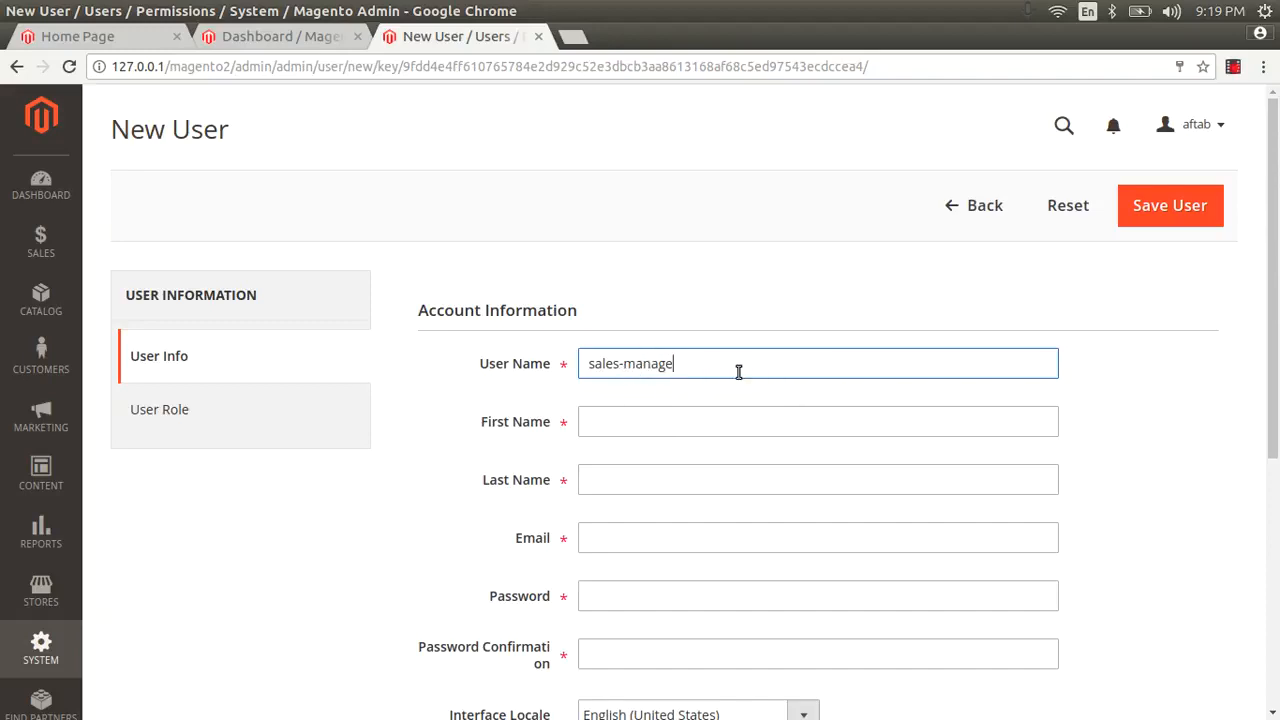
{"action": "key", "text": "BackSpace"}
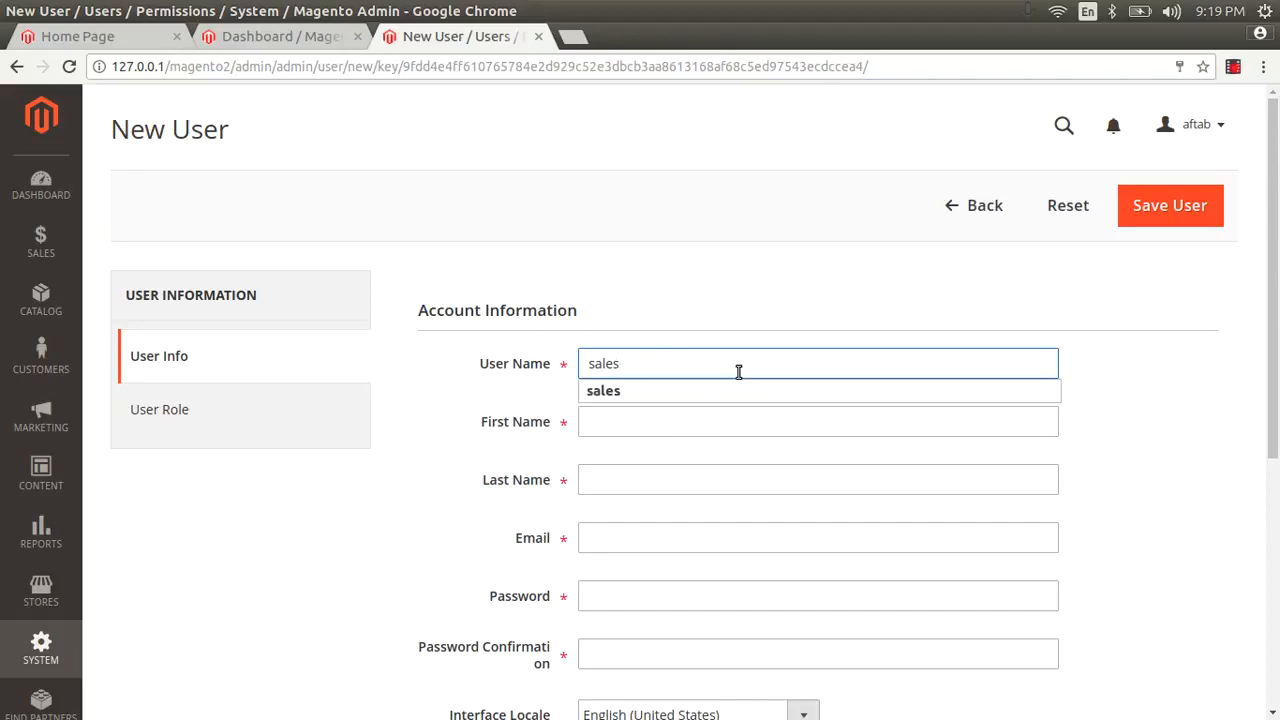
Step: Enter first name sales and last name manager
{"action": "left_click", "coordinate": [647, 434]}
{"action": "type", "text": "sales"}
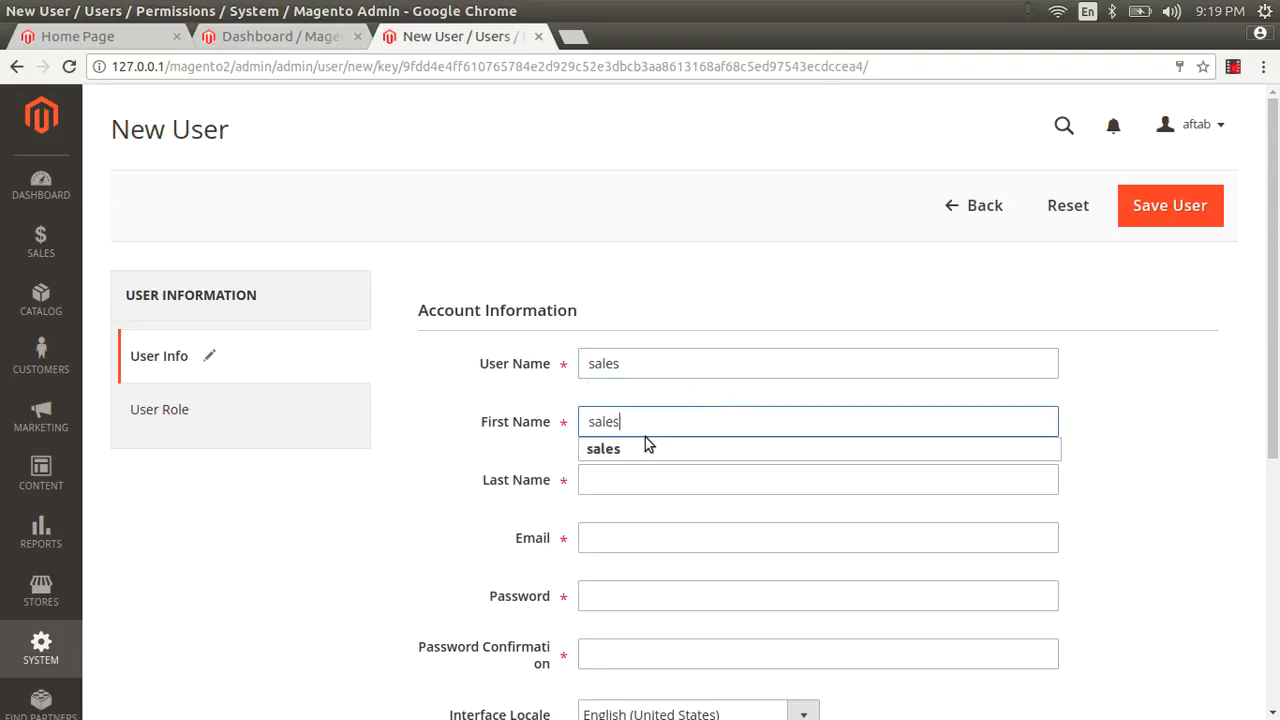
{"action": "key", "text": "Tab"}
{"action": "type", "text": "mana"}
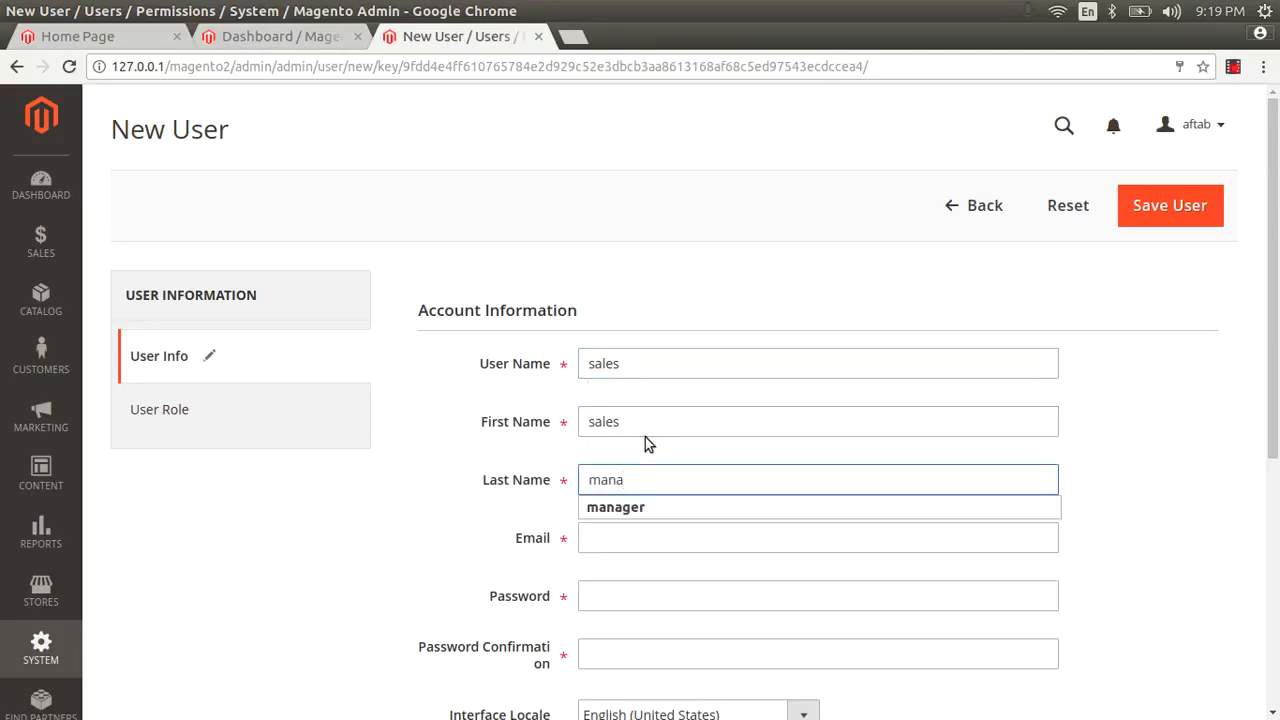
{"action": "key", "text": "Down"}
{"action": "key", "text": "Tab"}
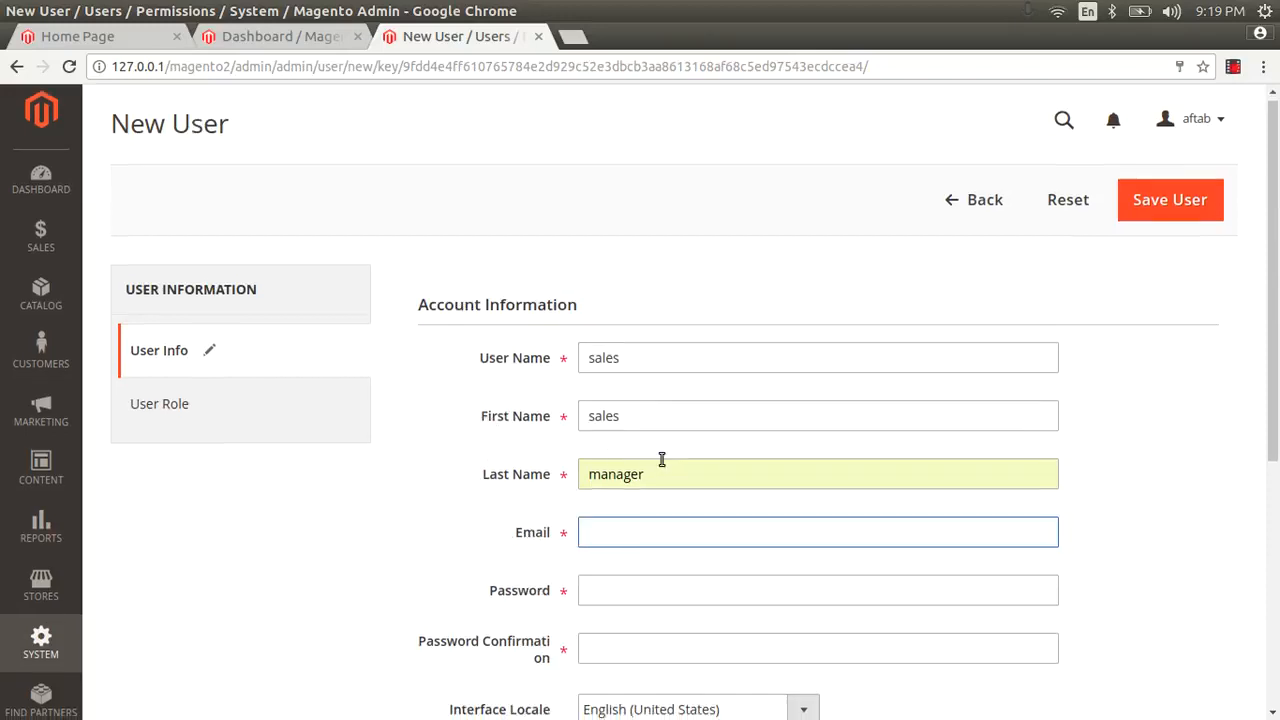
Step: Fill in the sales user's e-mail address and account password
{"action": "scroll", "coordinate": [660, 458], "scroll_direction": "down", "scroll_amount": 2}
{"action": "type", "text": "sales"}
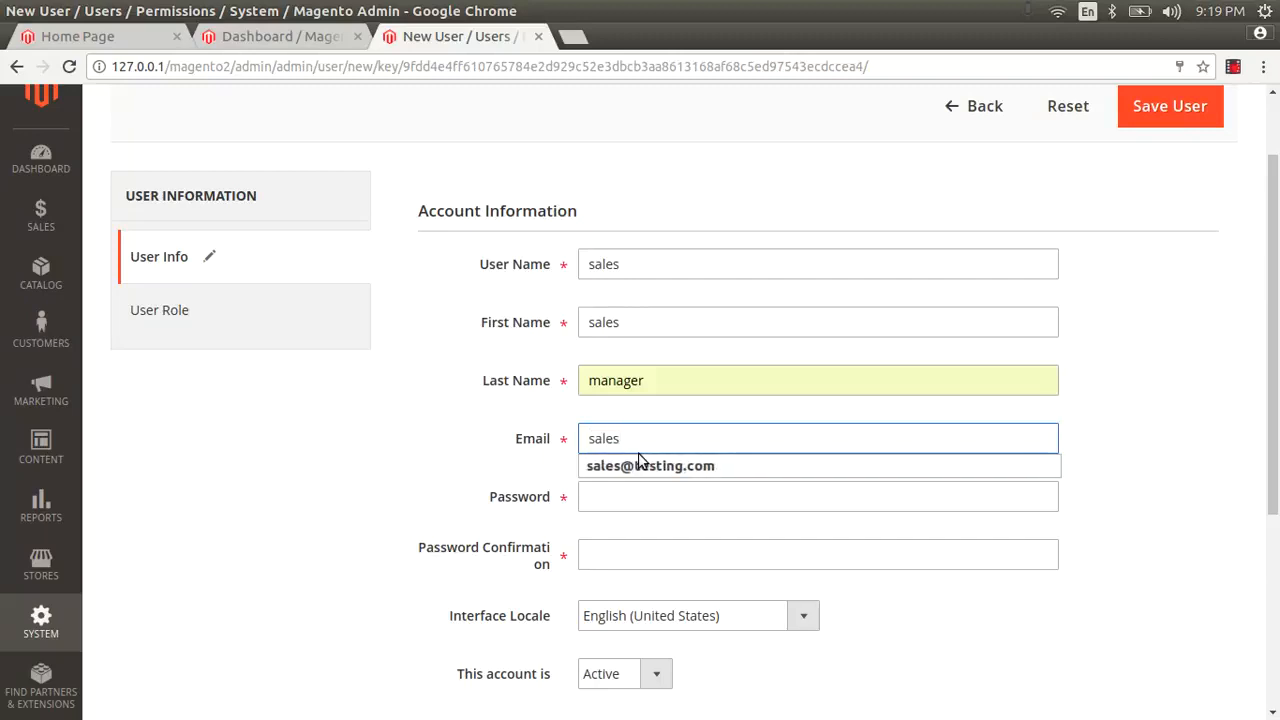
{"action": "key", "text": "Down"}
{"action": "key", "text": "Tab"}
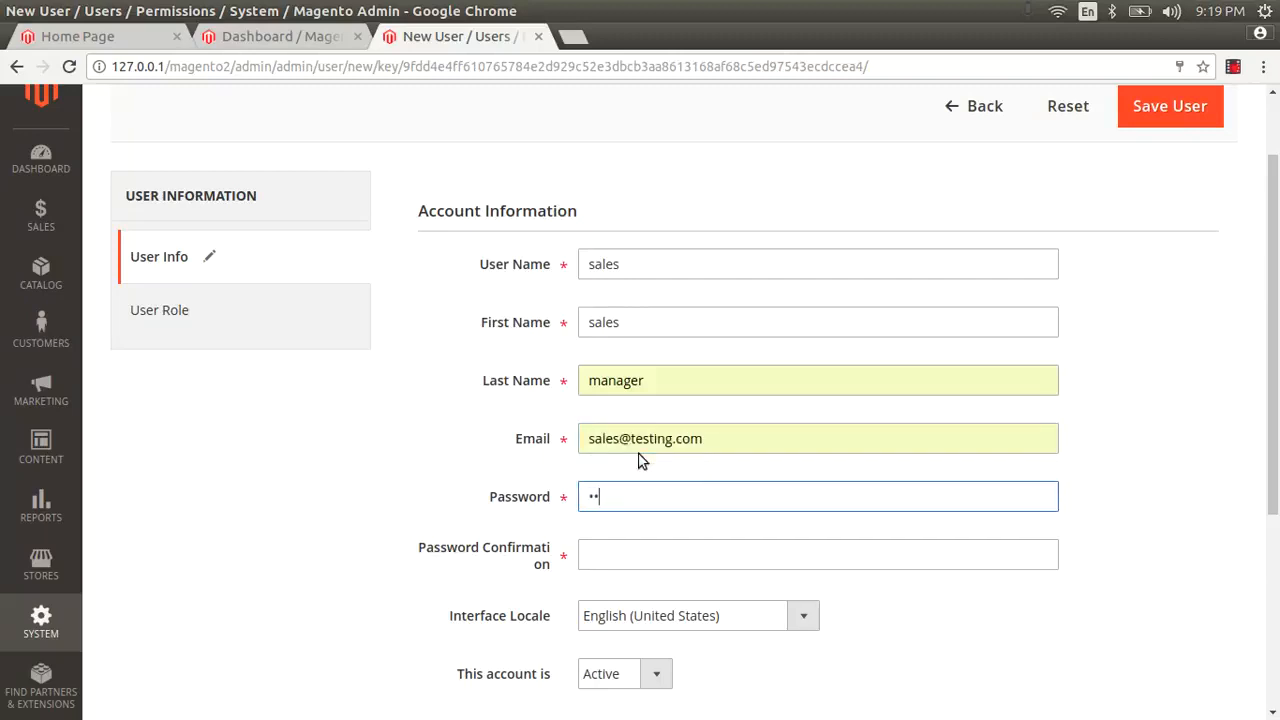
{"action": "type", "text": "•"}
{"action": "key", "text": "BackSpace"}
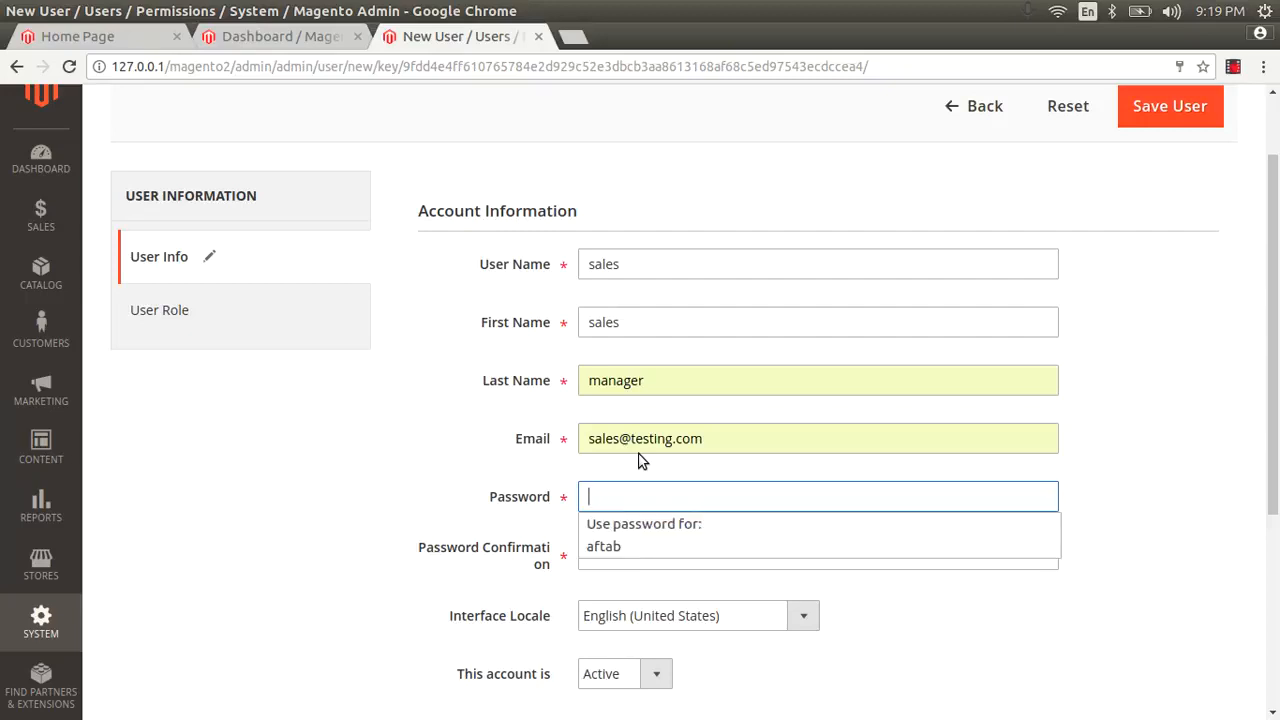
{"action": "type", "text": "•••"}
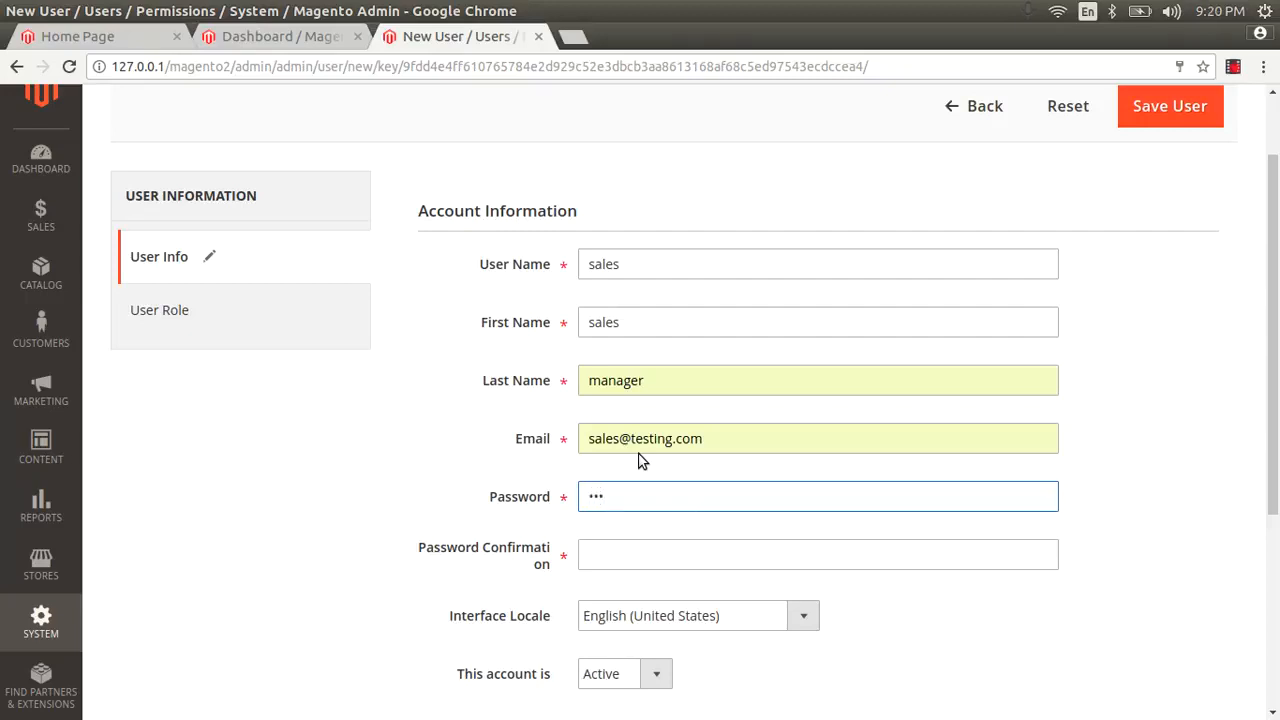
{"action": "key", "text": "BackSpace"}
{"action": "key", "text": "BackSpace"}
{"action": "key", "text": "BackSpace"}
{"action": "type", "text": "••••"}
{"action": "key", "text": "Tab"}
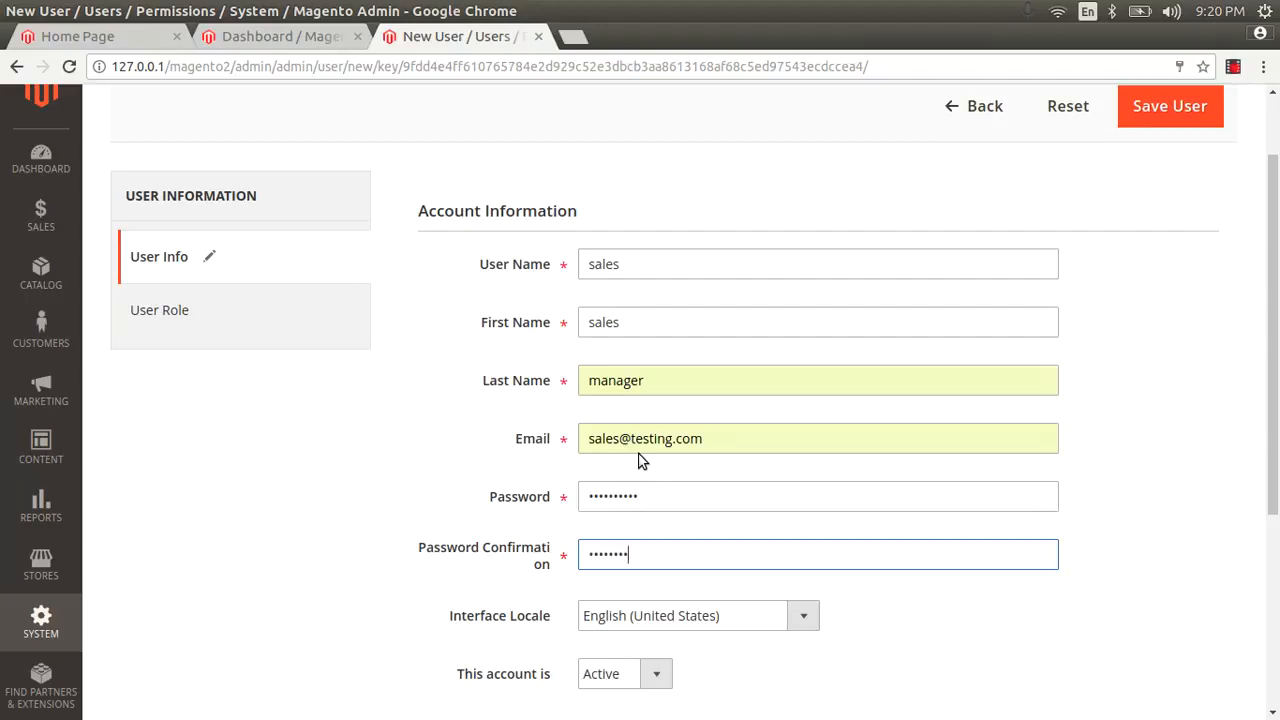
Step: Enter your admin password for identity verification
{"action": "scroll", "coordinate": [660, 505], "scroll_direction": "down", "scroll_amount": 4}
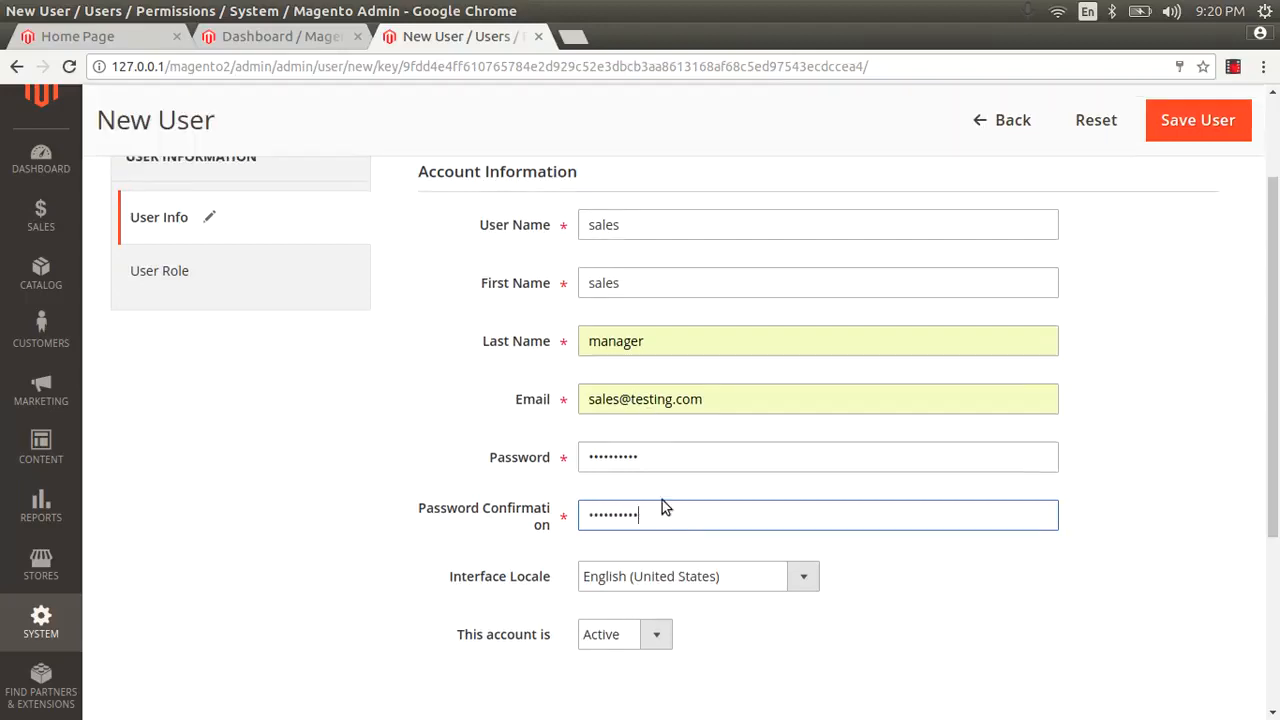
{"action": "left_click", "coordinate": [622, 641]}
{"action": "left_click", "coordinate": [621, 637]}
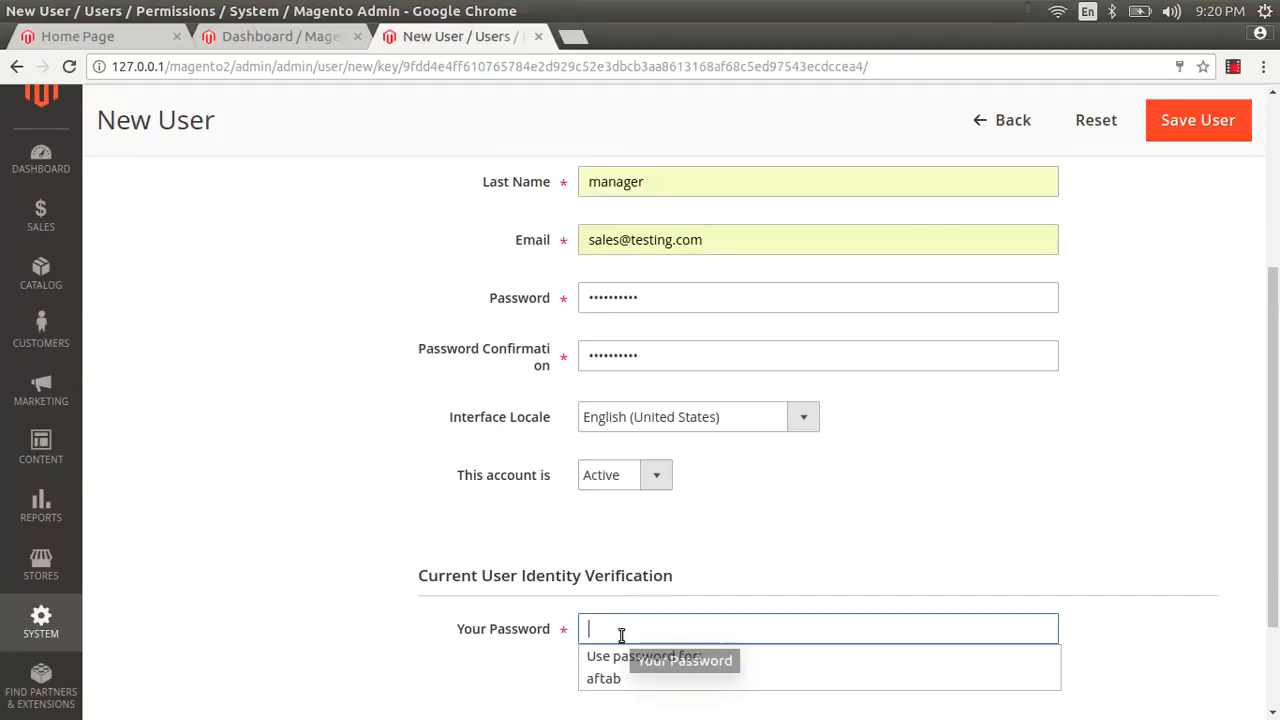
{"action": "type", "text": "•••••"}
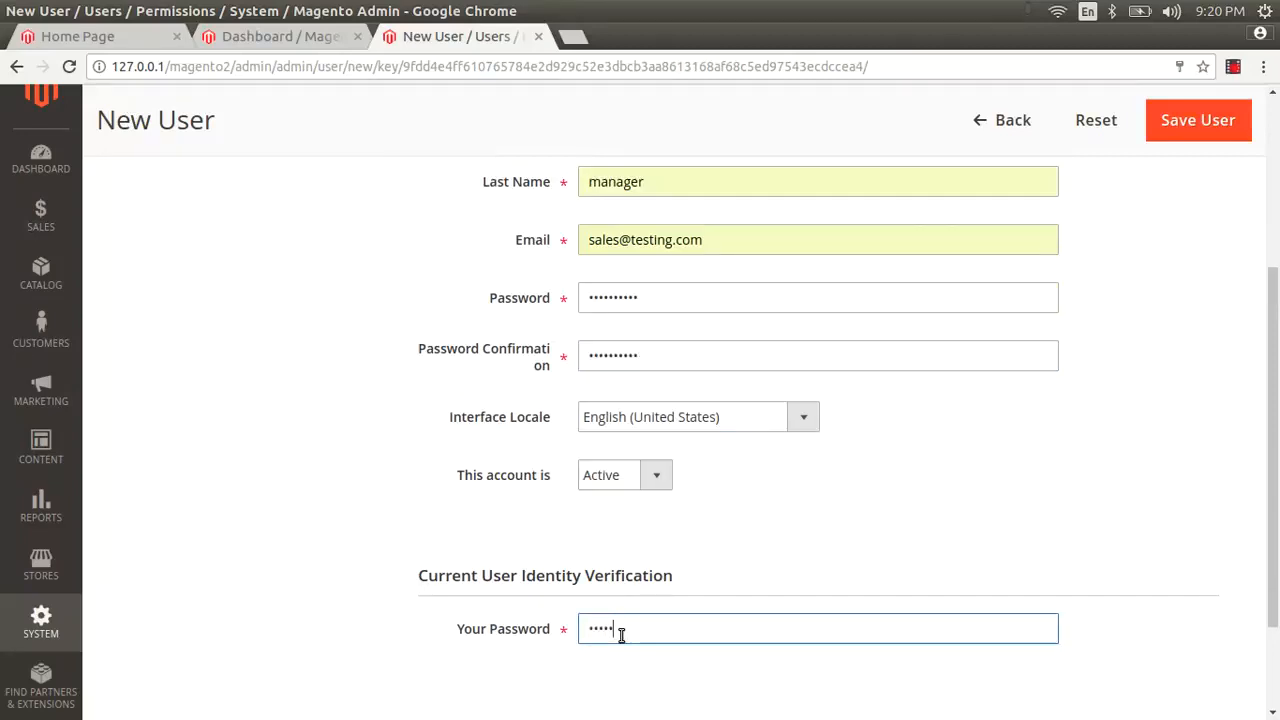
{"action": "type", "text": "•••••"}
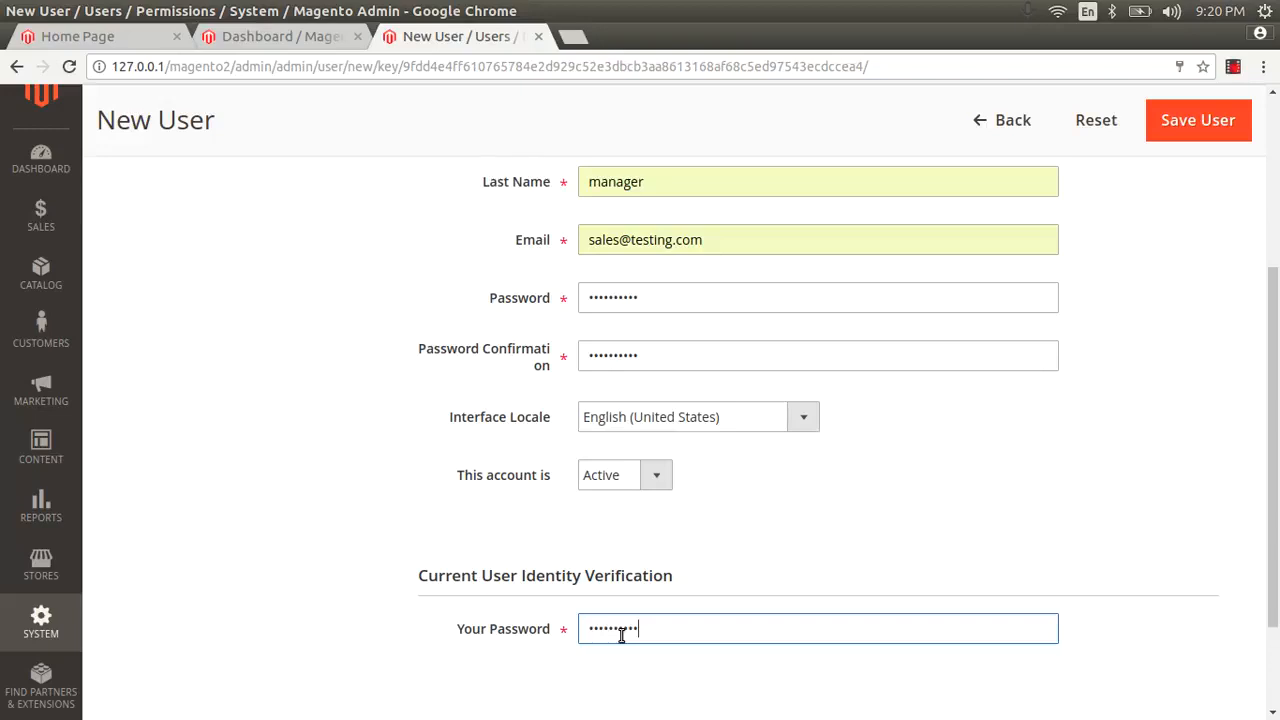
{"action": "scroll", "coordinate": [580, 534], "scroll_direction": "up", "scroll_amount": 5}
Step: Assign the sales-manager role to the new user, save it, and dismiss the password-save prompt
{"action": "left_click", "coordinate": [143, 412]}
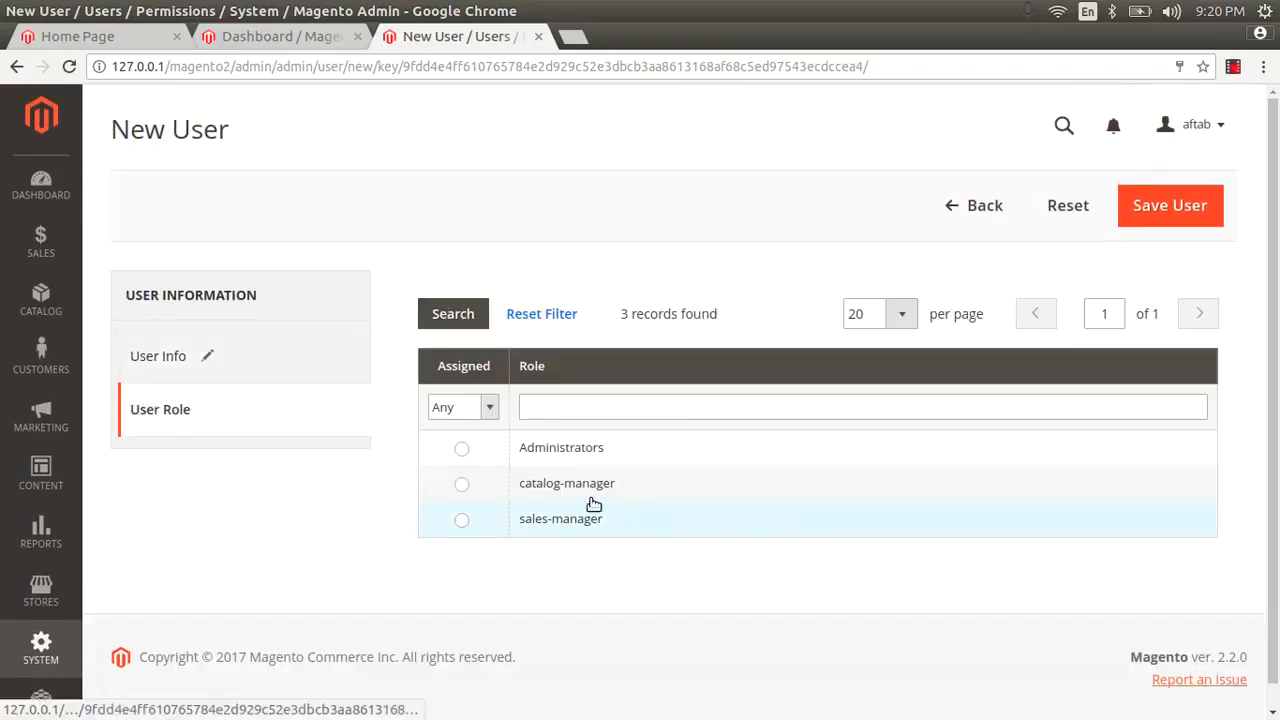
{"action": "left_click", "coordinate": [461, 520]}
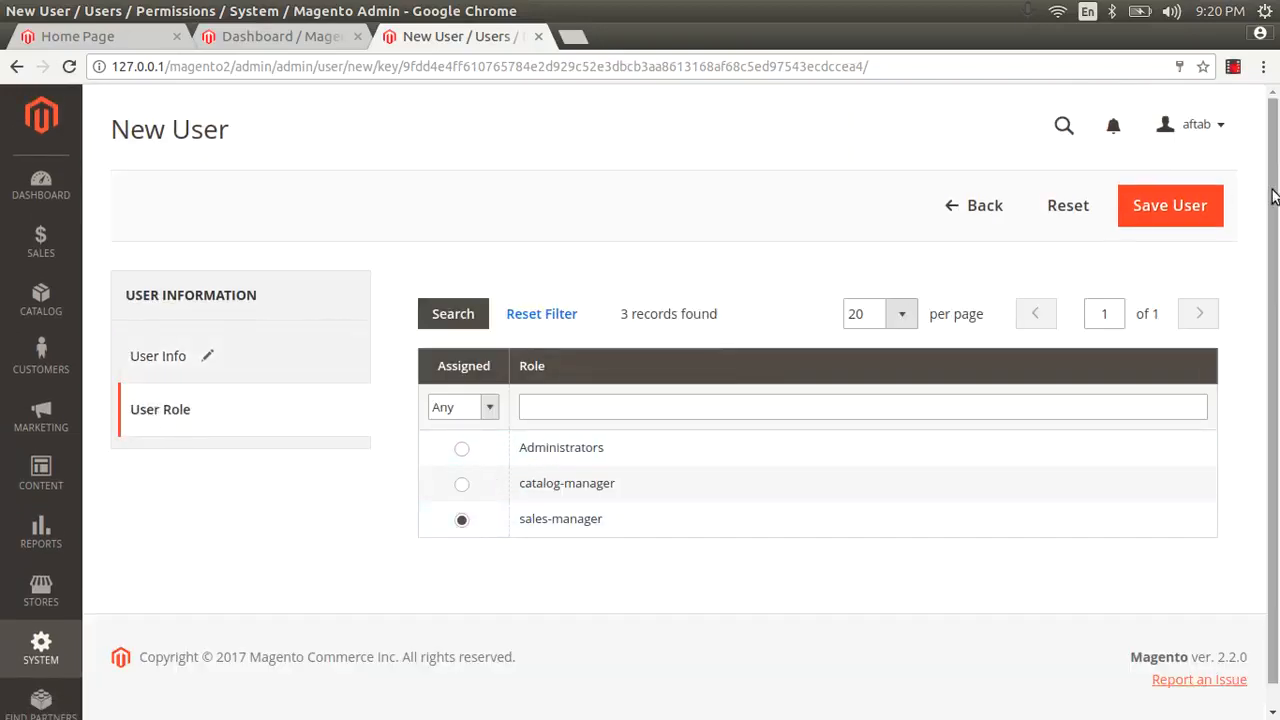
{"action": "left_click", "coordinate": [1180, 205]}
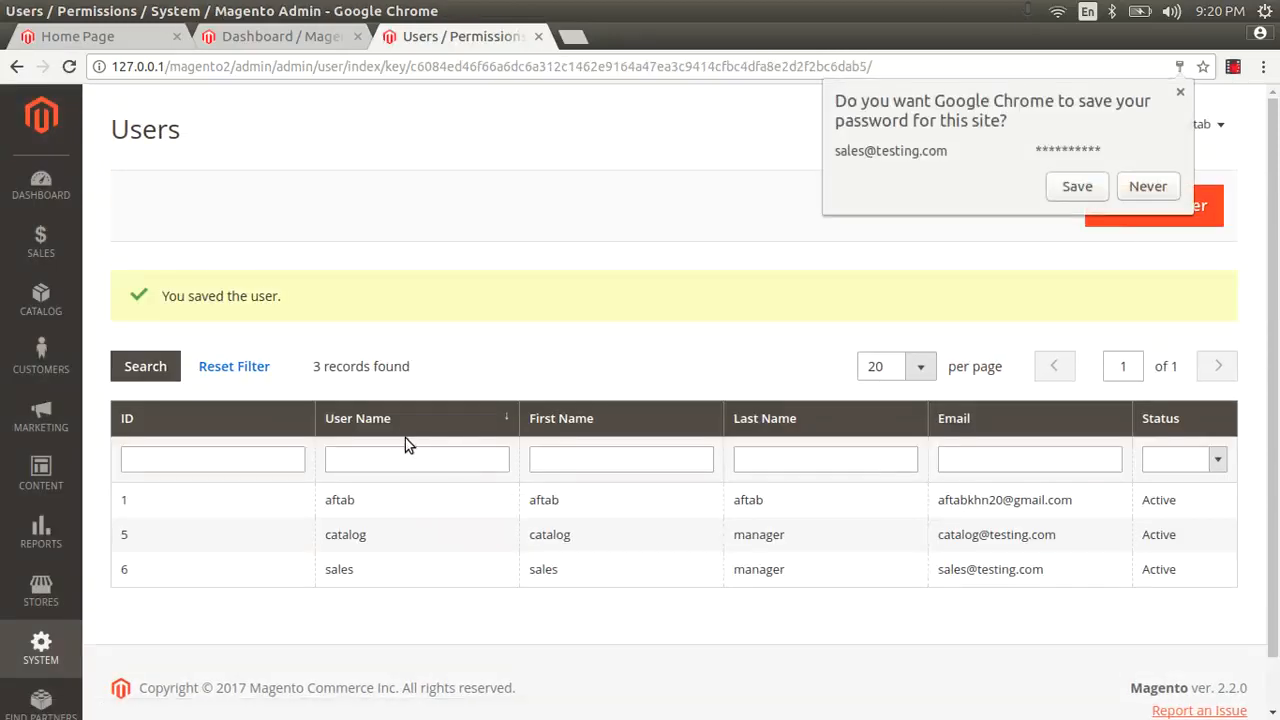
{"action": "left_click", "coordinate": [1180, 94]}
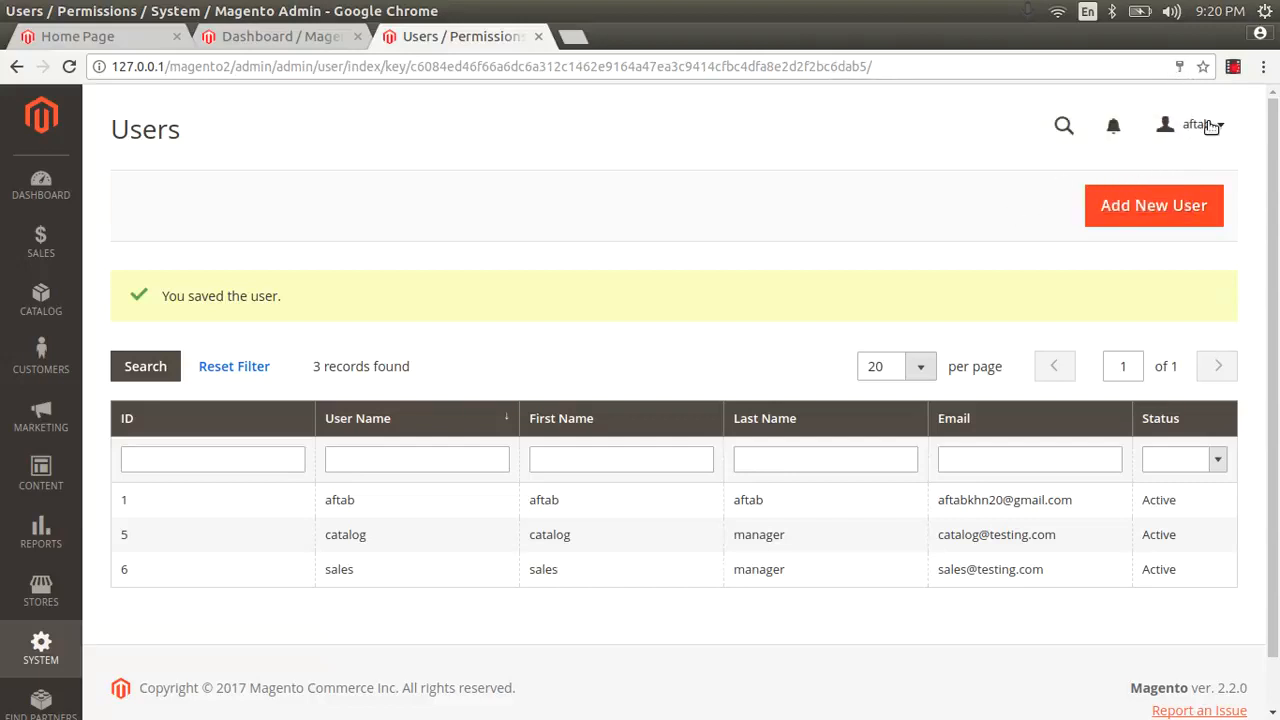
Step: Sign out of the admin account and sign in with the catalog manager's credentials
{"action": "left_click", "coordinate": [1210, 125]}
{"action": "left_click", "coordinate": [1099, 220]}
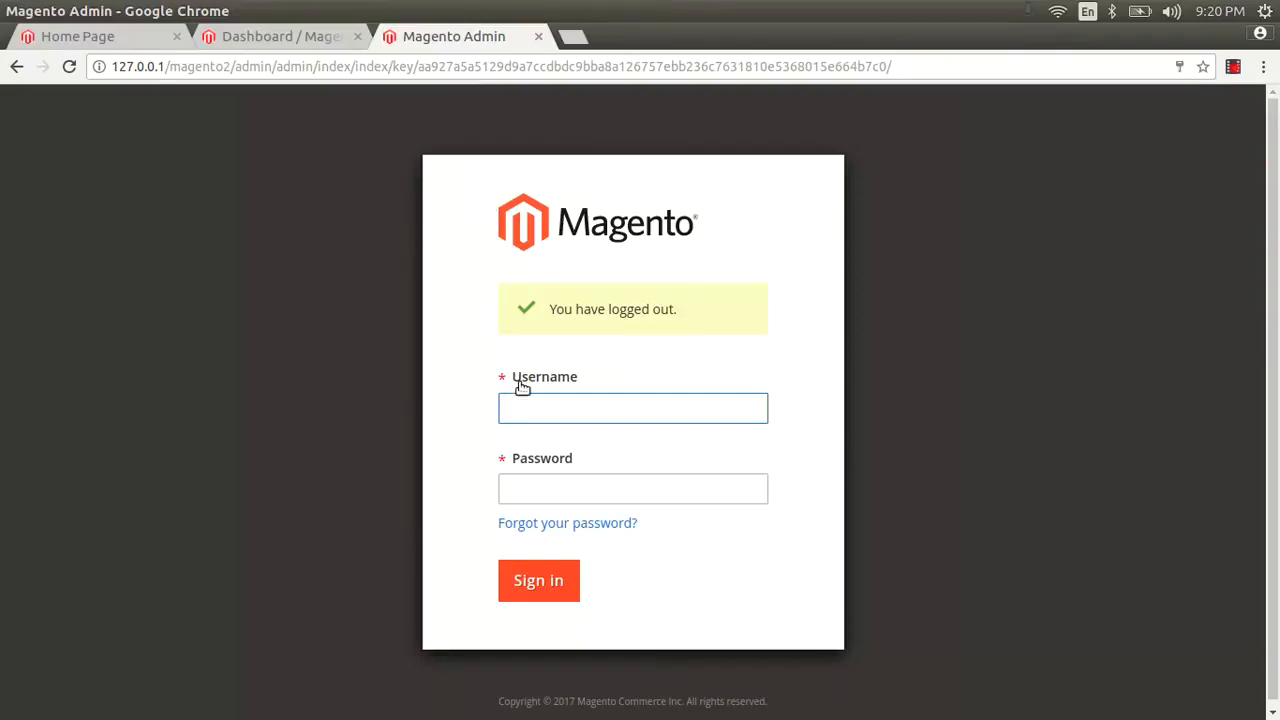
{"action": "type", "text": "catalog"}
{"action": "key", "text": "Tab"}
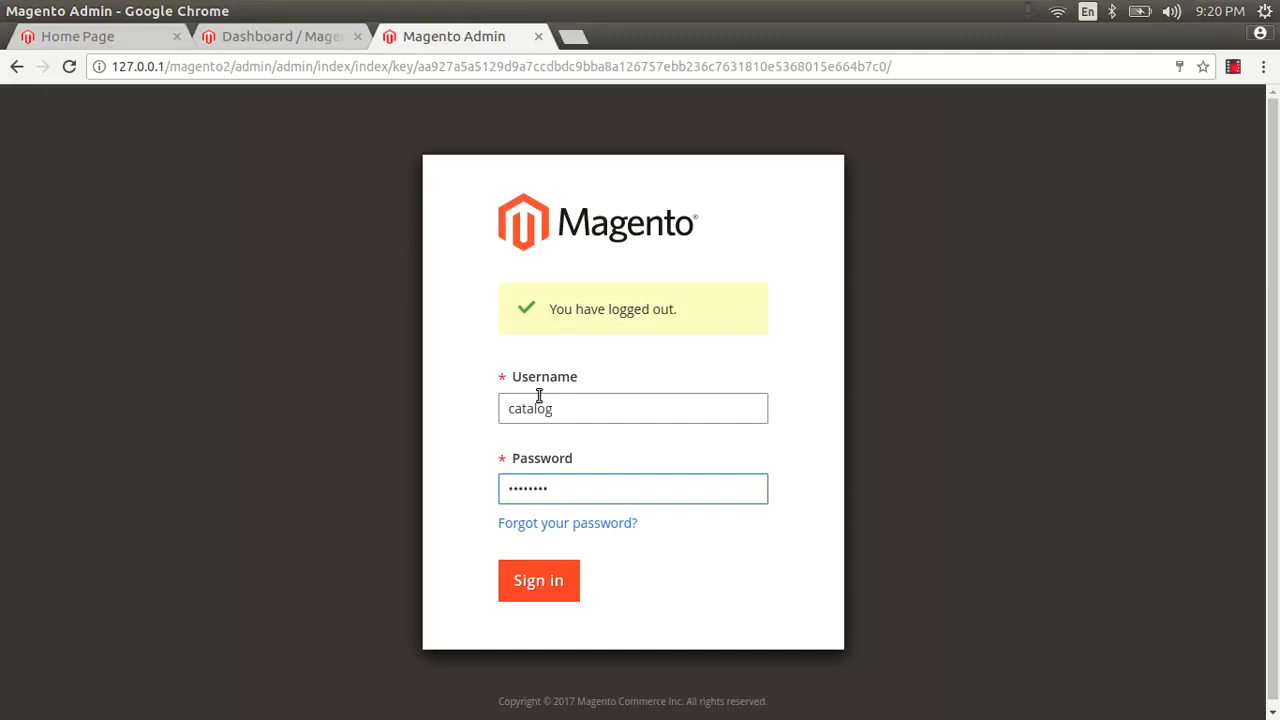
{"action": "left_click", "coordinate": [527, 586]}
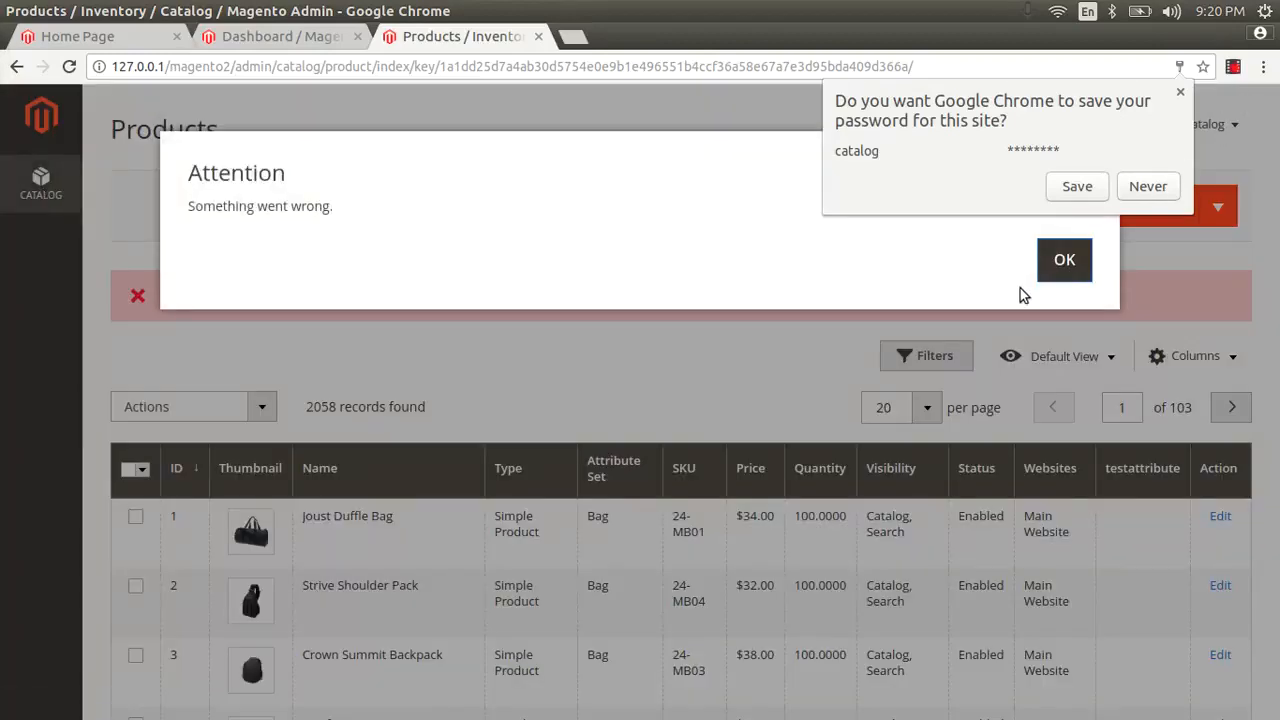
Step: Dismiss the error, open Products from the Catalog menu, and check the Add Product types
{"action": "left_click", "coordinate": [1063, 259]}
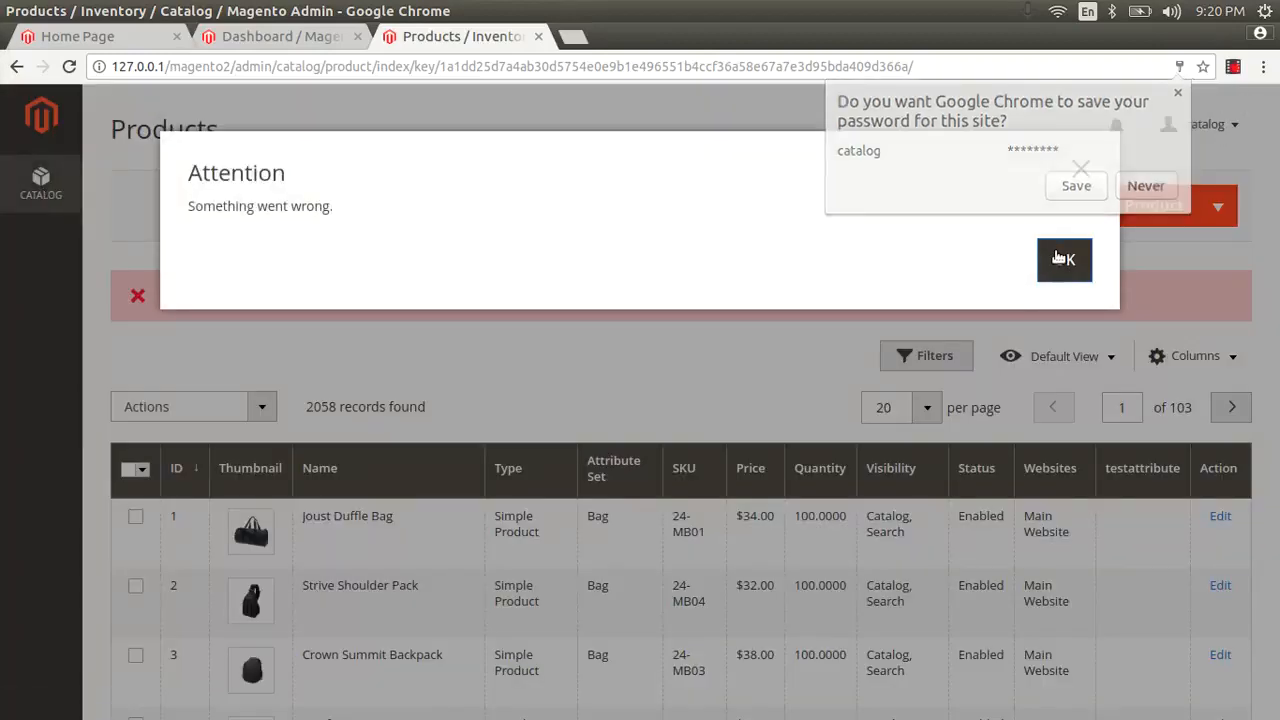
{"action": "left_click", "coordinate": [40, 182]}
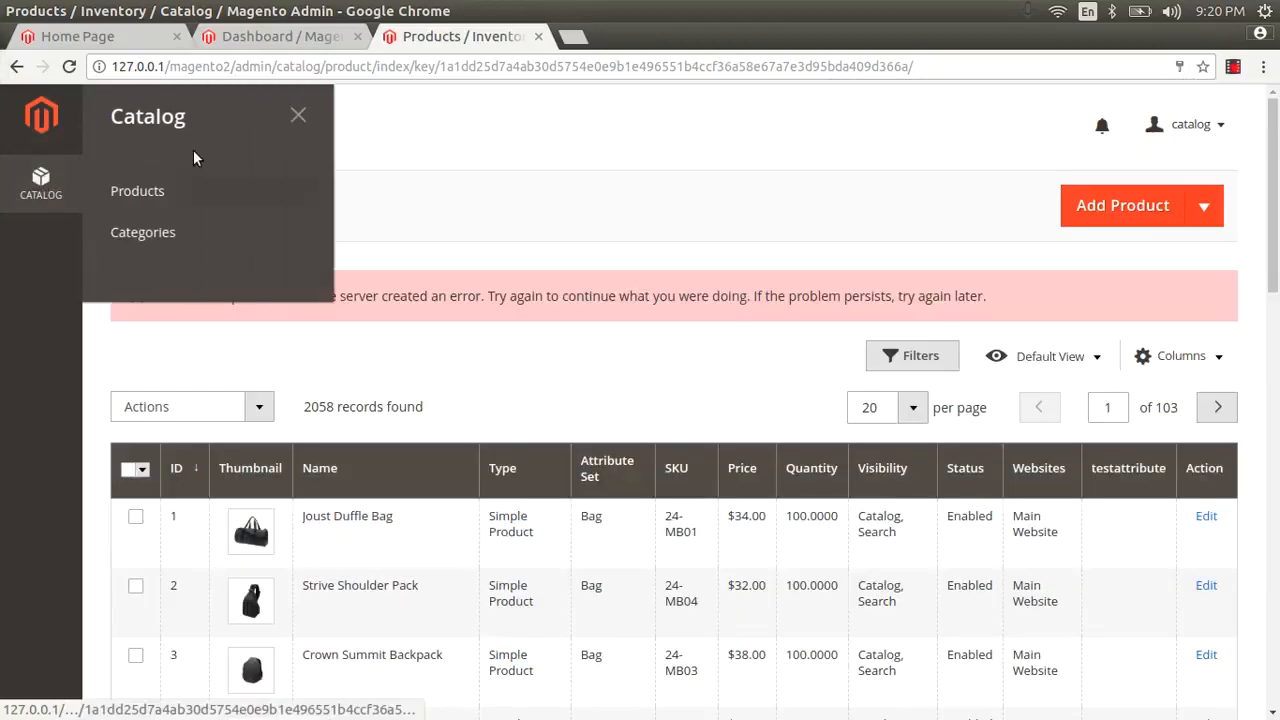
{"action": "left_click", "coordinate": [175, 190]}
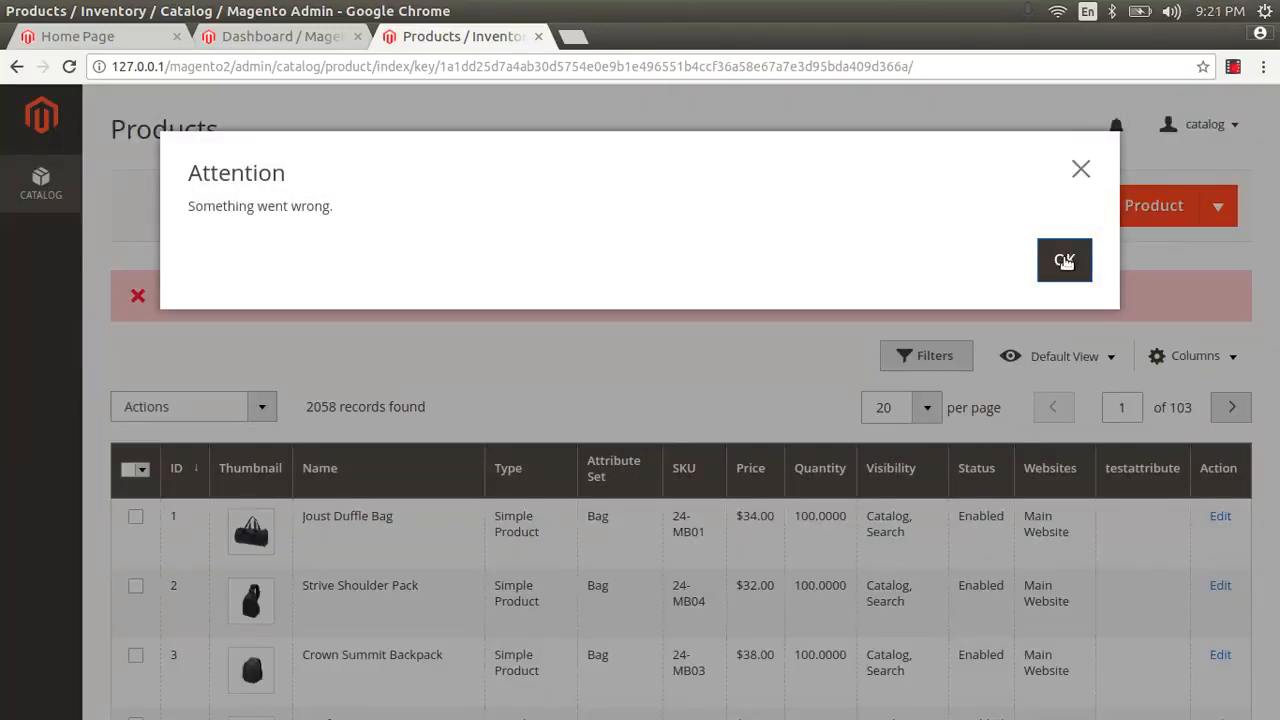
{"action": "left_click", "coordinate": [1062, 260]}
{"action": "left_click", "coordinate": [1195, 210]}
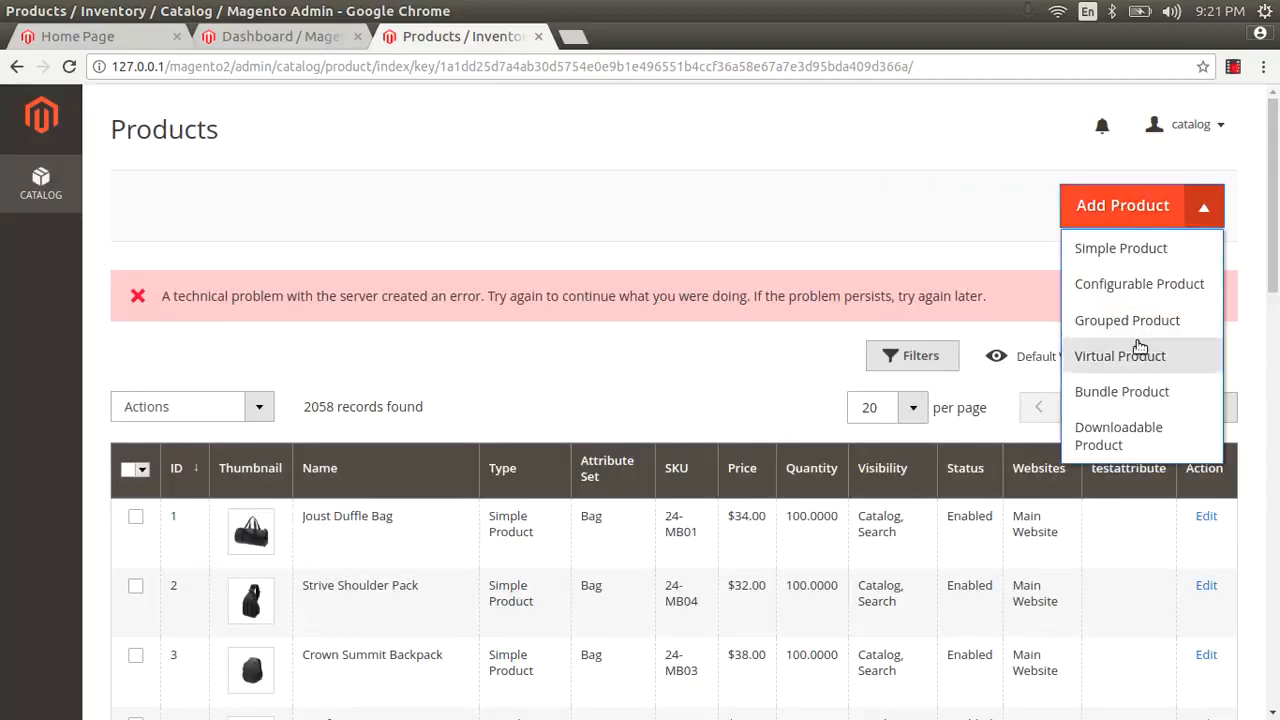
{"action": "left_click", "coordinate": [480, 187]}
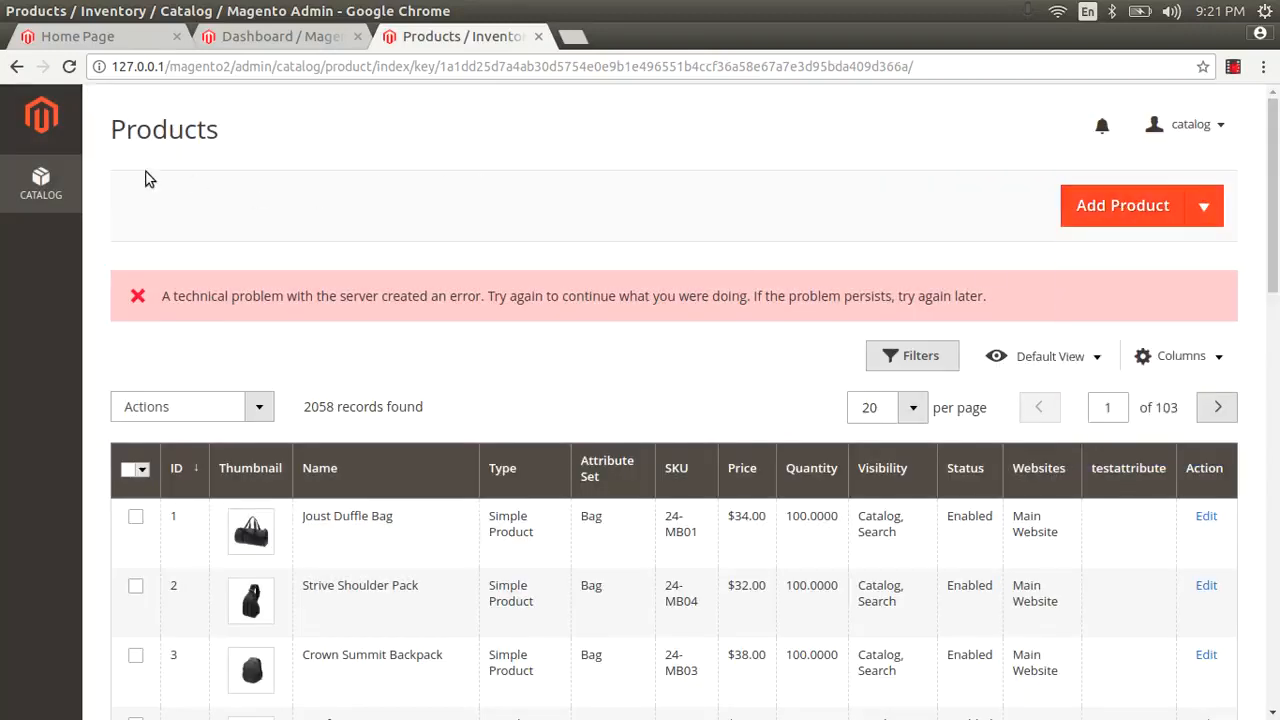
Step: Review the Catalog menu options again, then sign out of the catalog manager account
{"action": "left_click", "coordinate": [30, 160]}
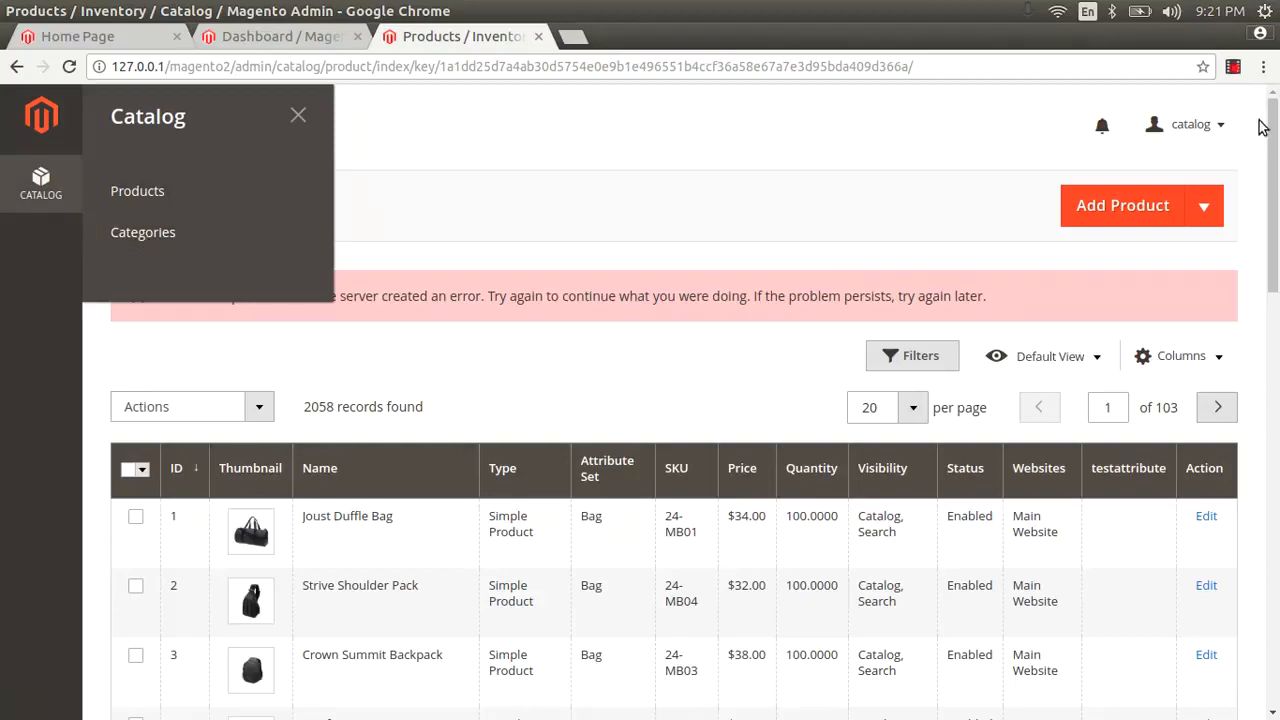
{"action": "left_click", "coordinate": [1212, 133]}
{"action": "left_click", "coordinate": [1214, 134]}
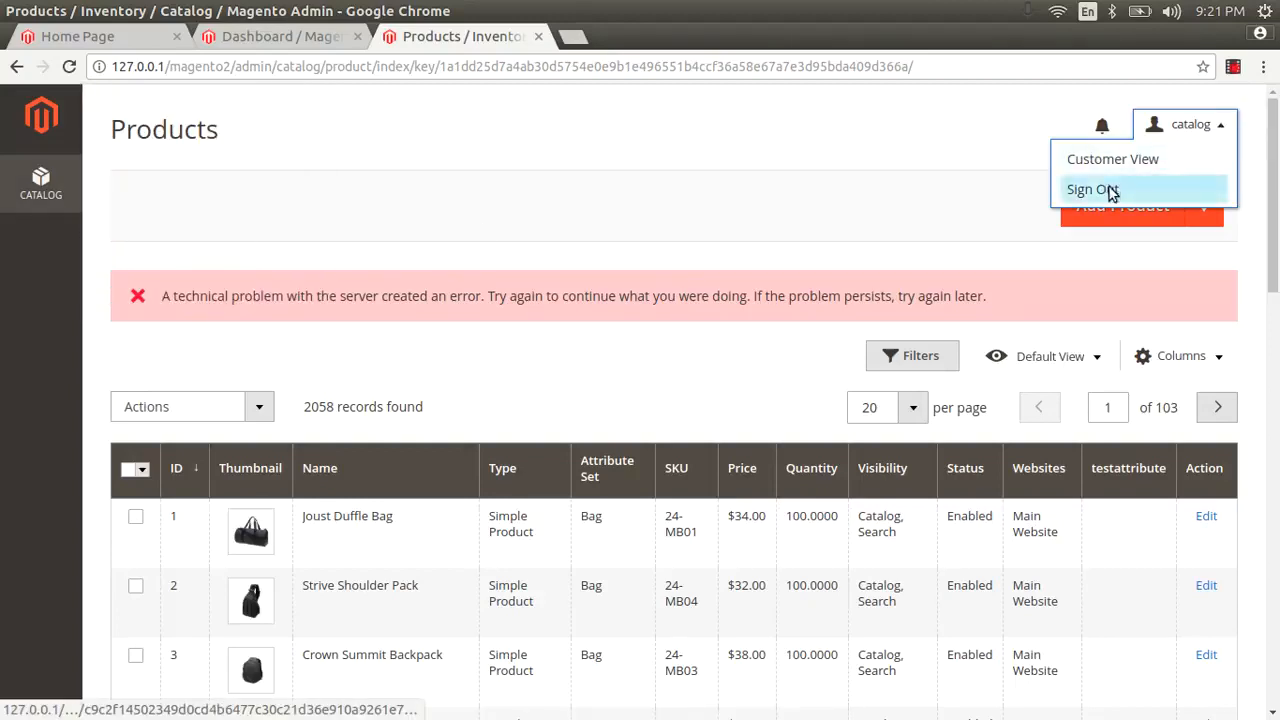
{"action": "left_click", "coordinate": [1100, 189]}
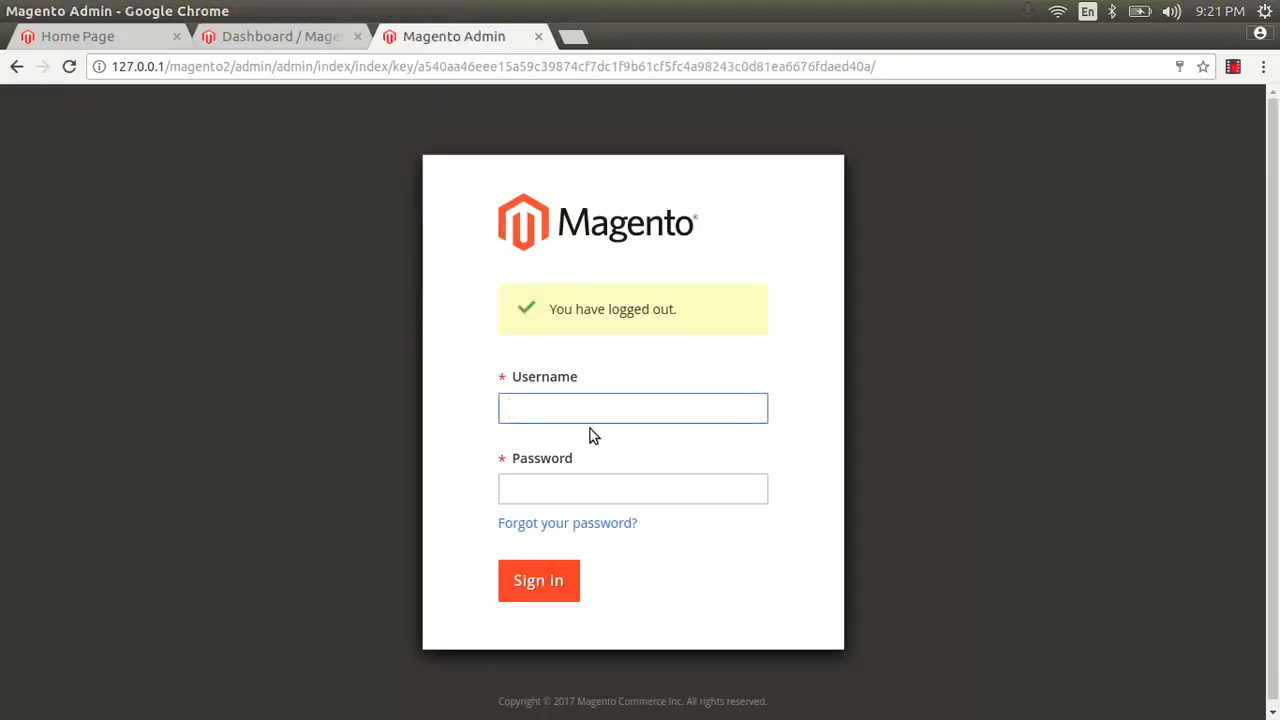
Step: Sign in with the sales manager's username and password, correcting a mistyped password
{"action": "type", "text": "sales"}
{"action": "key", "text": "Tab"}
{"action": "type", "text": "••"}
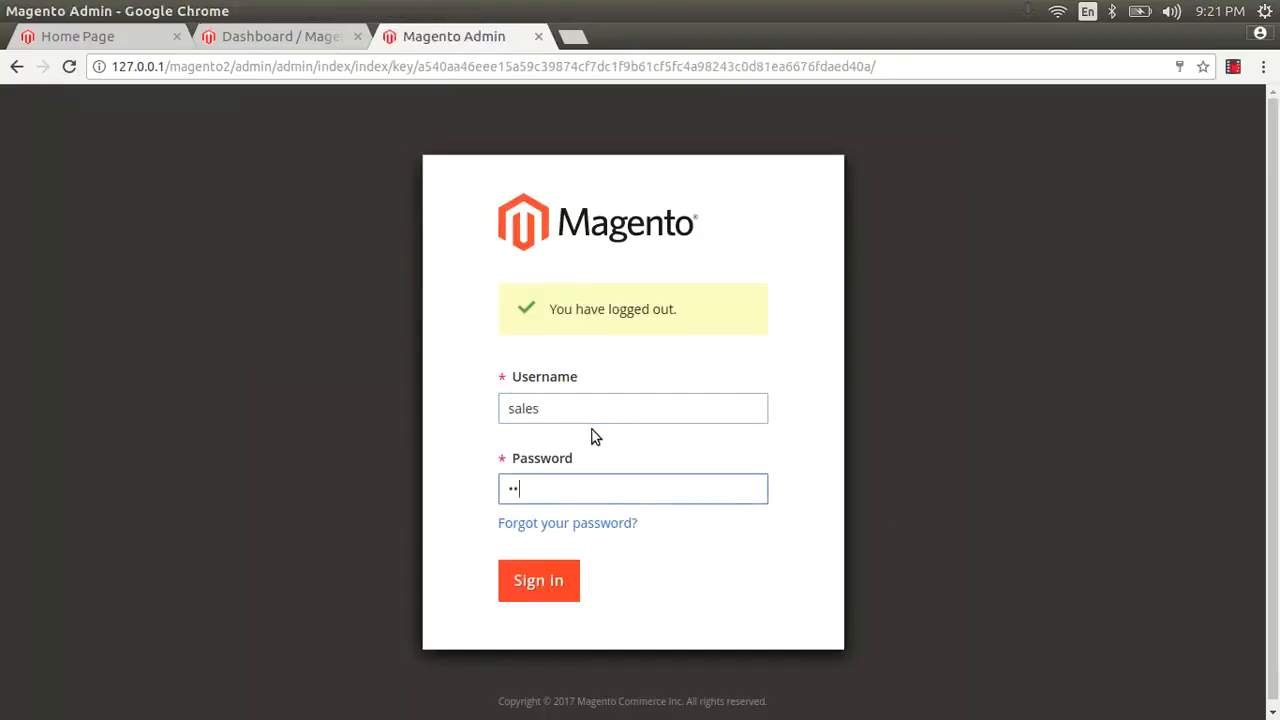
{"action": "type", "text": "•"}
{"action": "key", "text": "BackSpace"}
{"action": "key", "text": "BackSpace"}
{"action": "type", "text": "••"}
{"action": "left_click", "coordinate": [521, 580]}
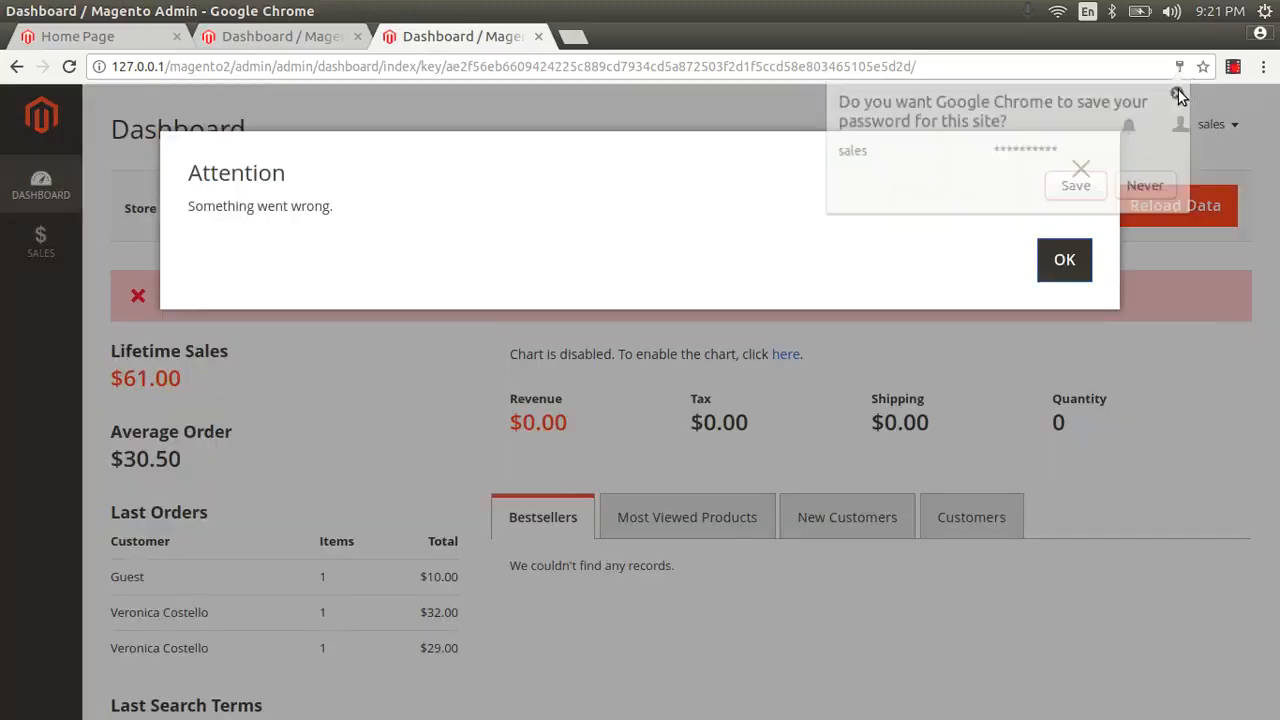
Step: Dismiss the password and error prompts, then view the pages offered under Sales
{"action": "left_click", "coordinate": [1077, 184]}
{"action": "left_click", "coordinate": [1062, 262]}
{"action": "scroll", "coordinate": [222, 400], "scroll_direction": "down", "scroll_amount": 6}
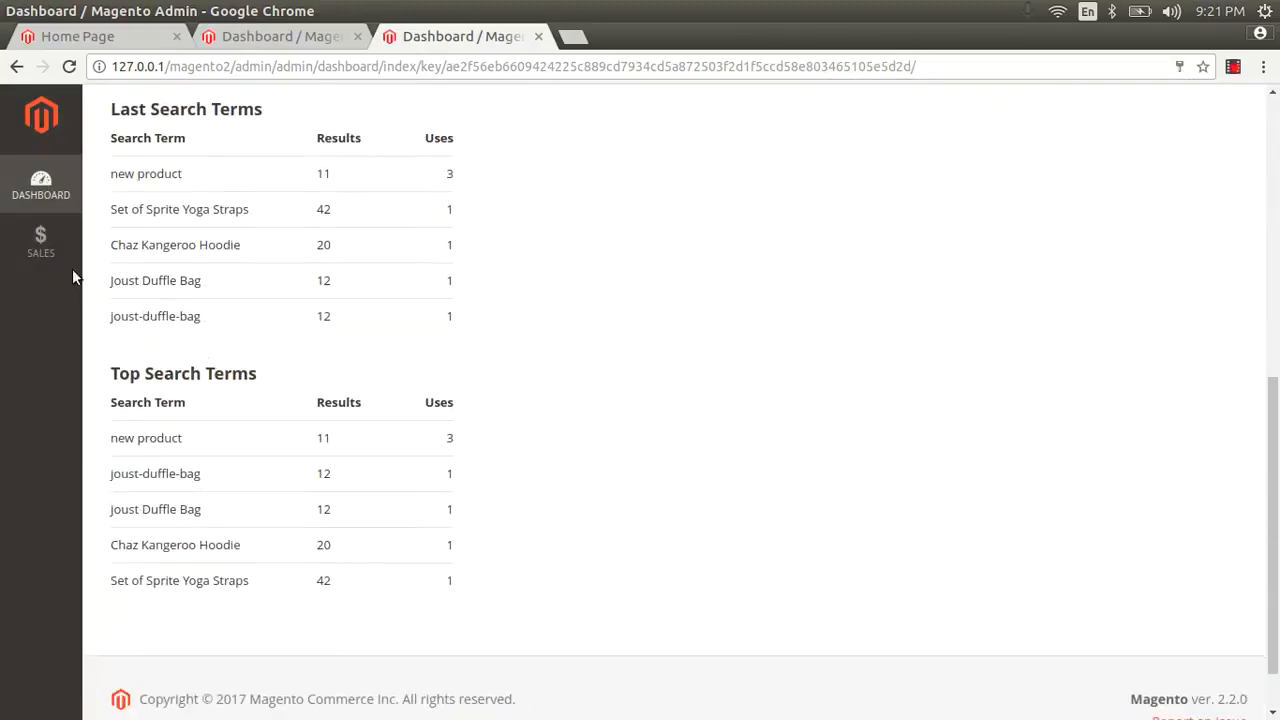
{"action": "left_click", "coordinate": [40, 243]}
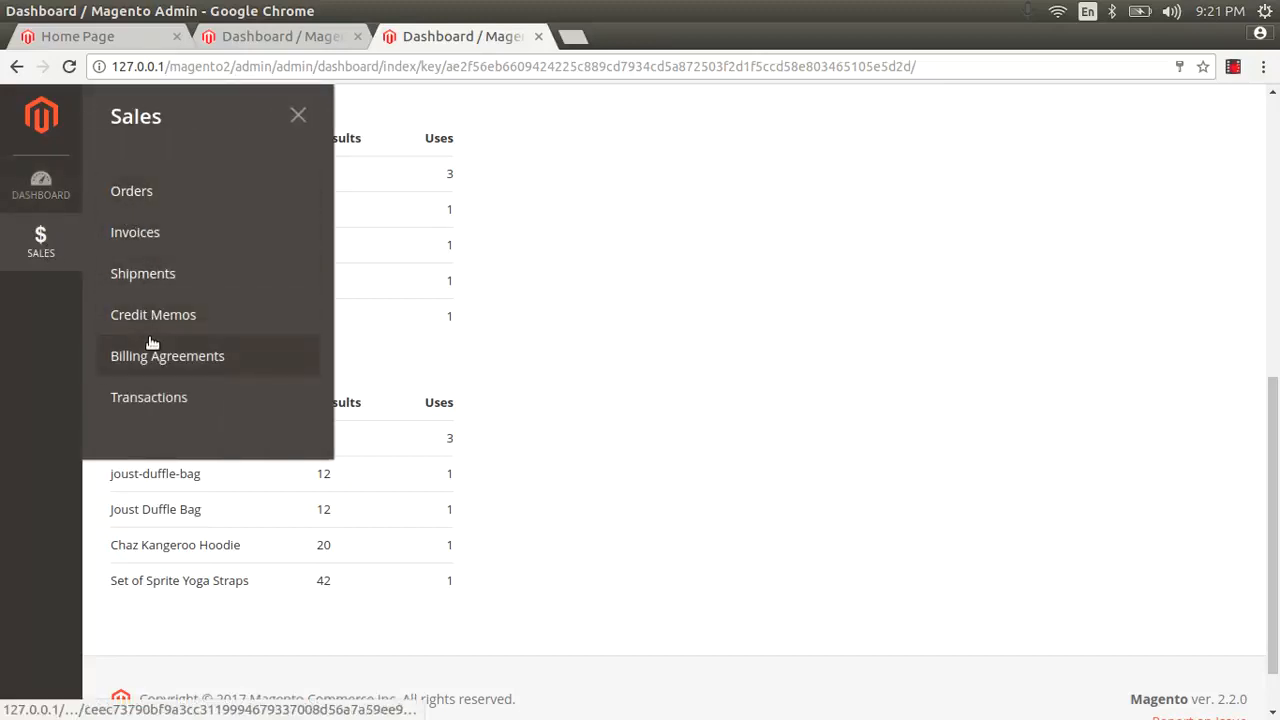
{"action": "left_click", "coordinate": [298, 116]}
Step: Scroll through the sales manager's dashboard and reopen the Sales menu, Orders through Transactions
{"action": "scroll", "coordinate": [762, 327], "scroll_direction": "up", "scroll_amount": 5}
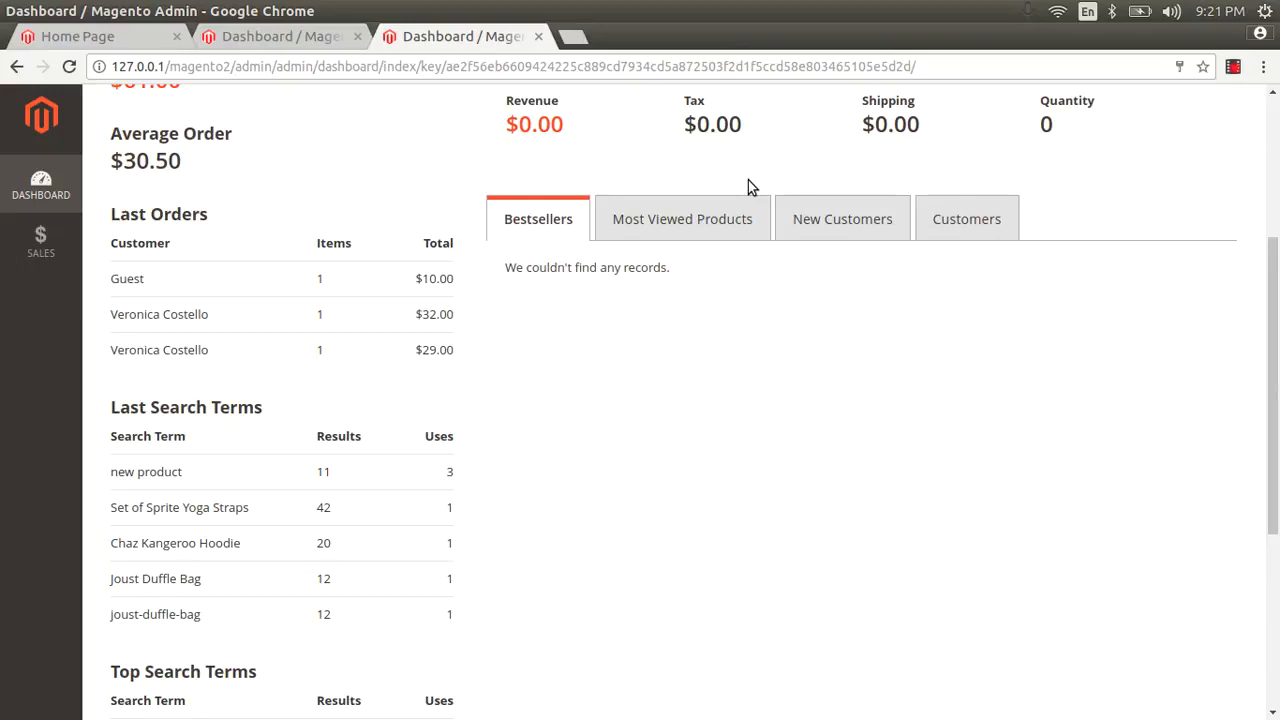
{"action": "scroll", "coordinate": [668, 265], "scroll_direction": "up", "scroll_amount": 4}
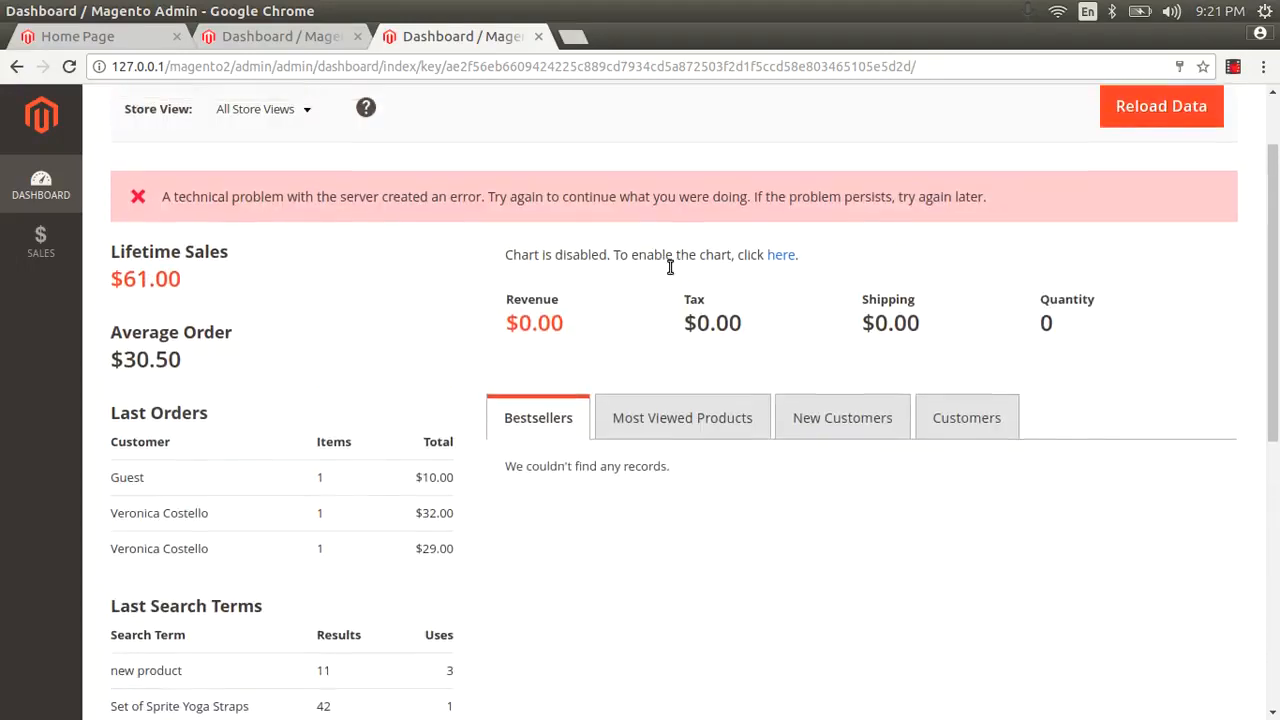
{"action": "scroll", "coordinate": [668, 265], "scroll_direction": "down", "scroll_amount": 3}
{"action": "scroll", "coordinate": [668, 275], "scroll_direction": "down", "scroll_amount": 4}
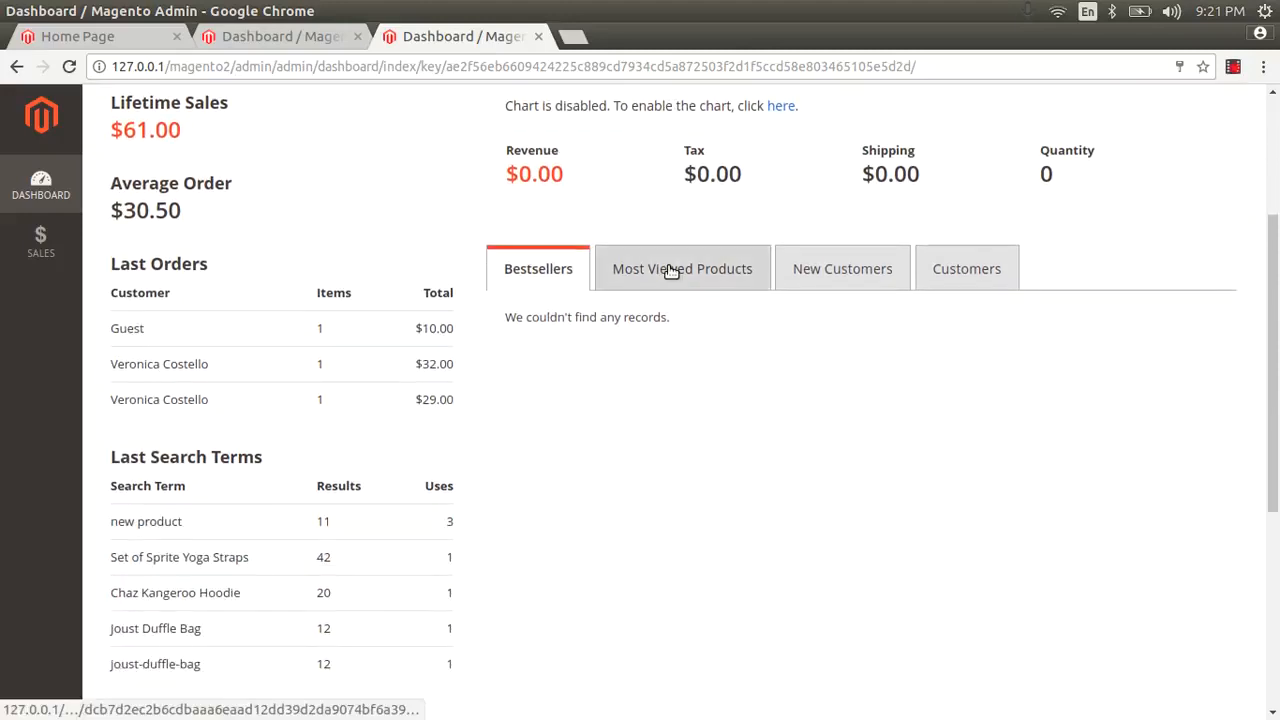
{"action": "left_click", "coordinate": [52, 255]}
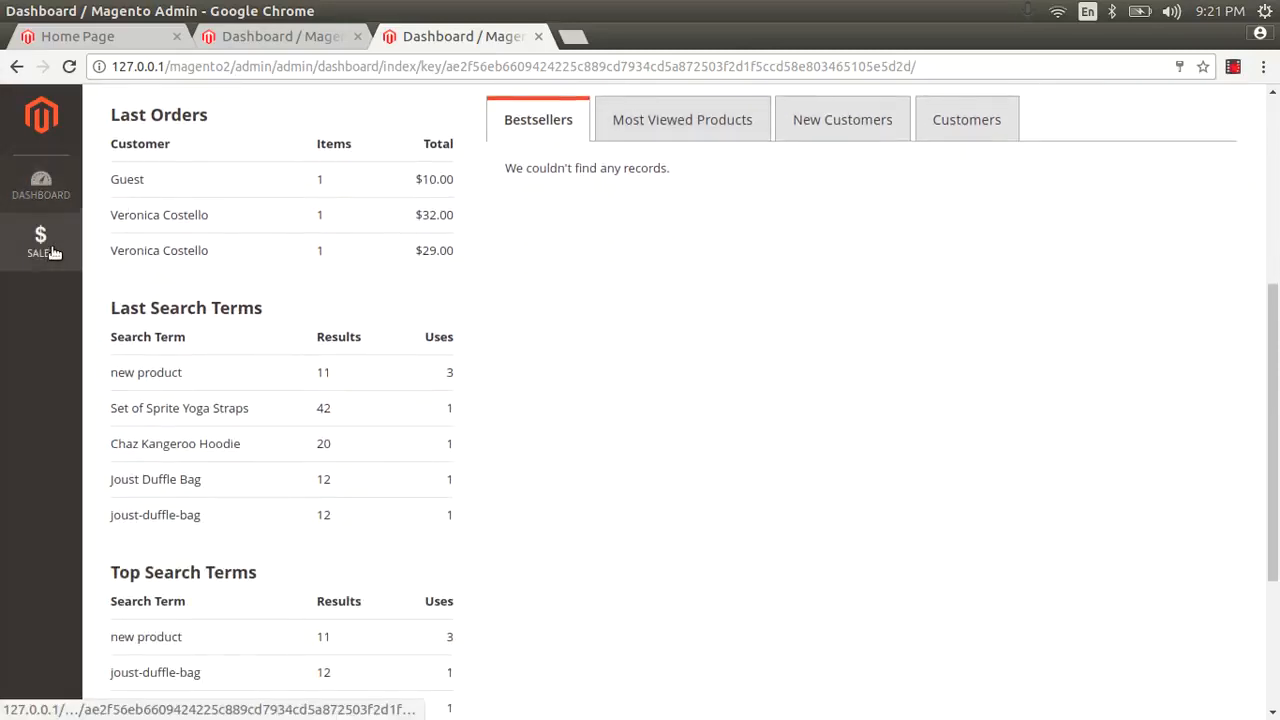